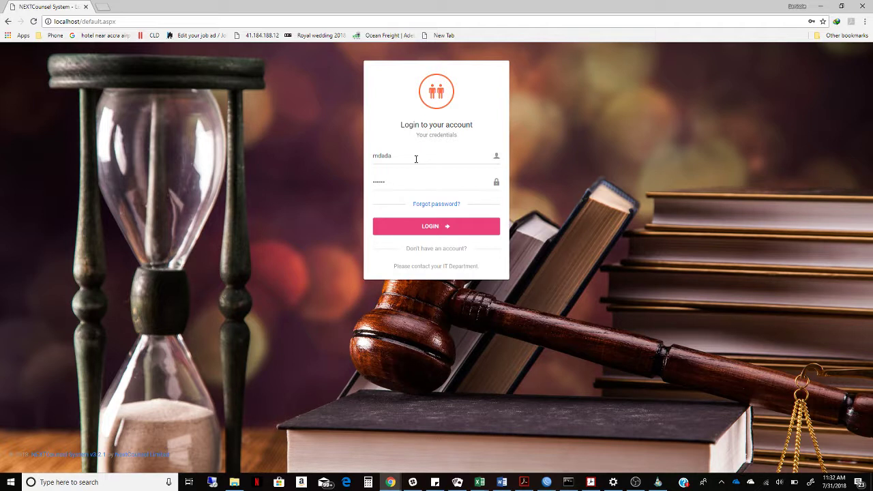
Log in with the account credentials to reach the NEXTCounsel dashboard.
click(426, 232)
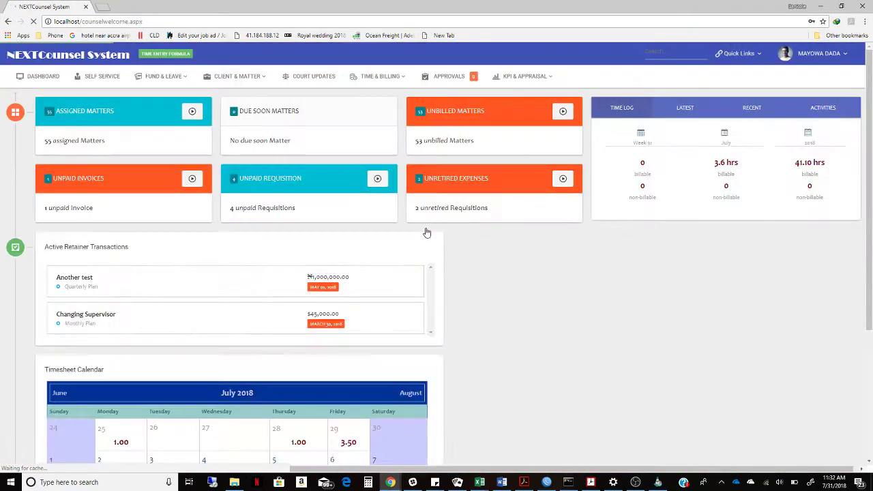
Start a new matter from Client & Matter > Matter Information's Action List.
click(243, 84)
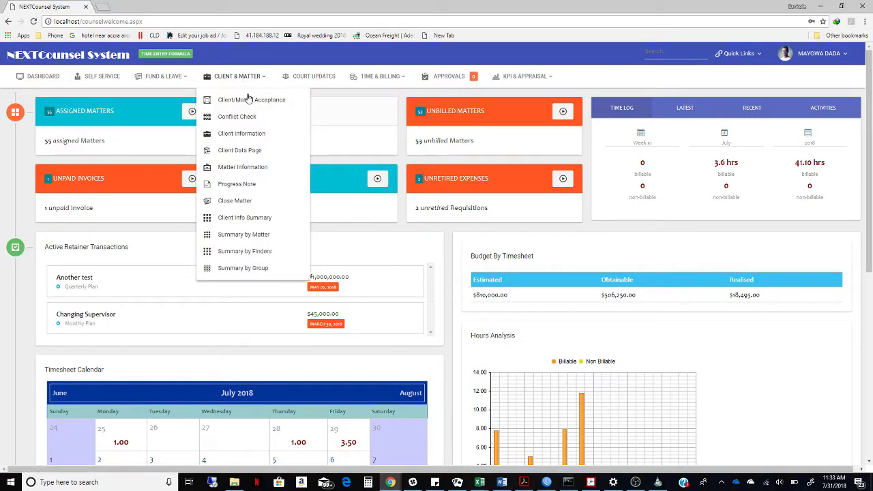
click(250, 167)
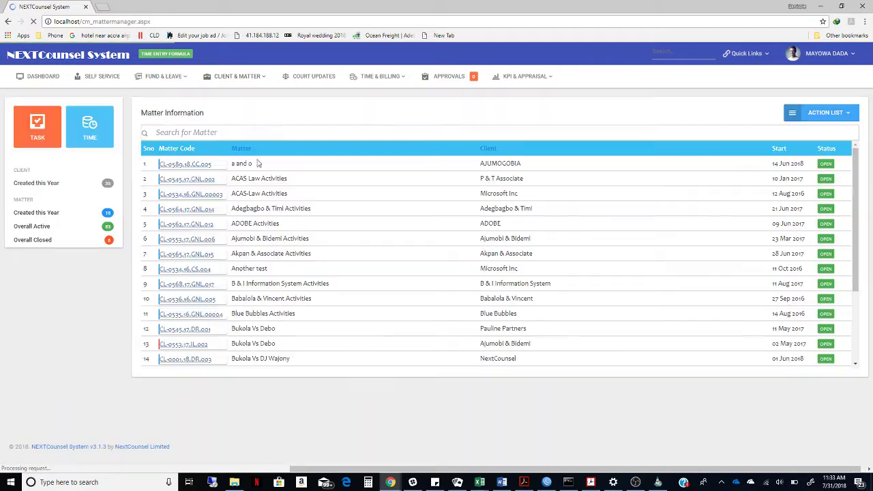
click(831, 120)
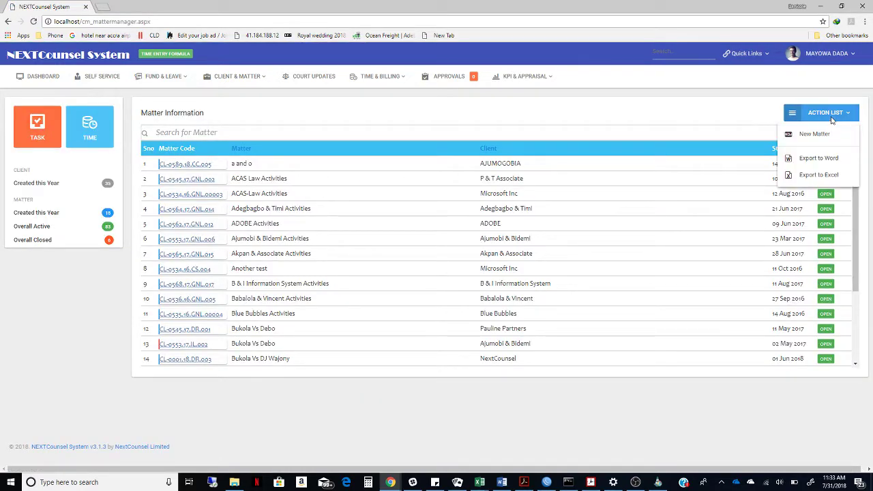
click(830, 134)
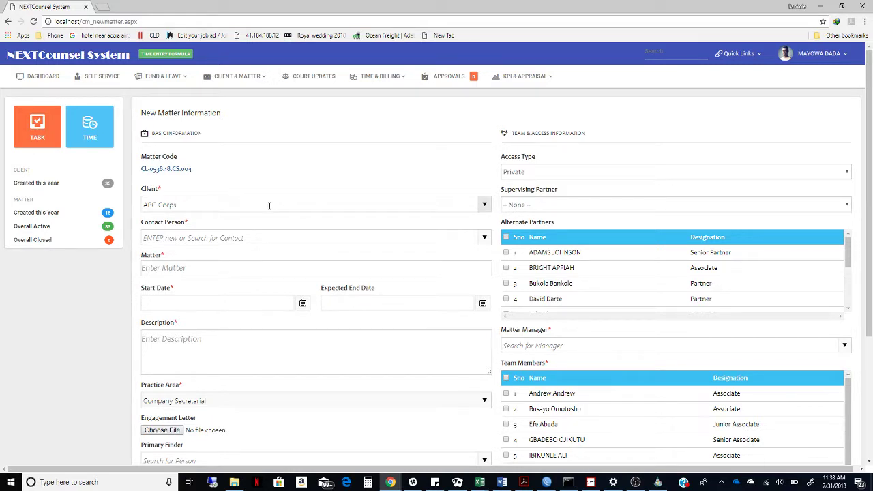
Choose CNN as the new matter's client.
click(485, 205)
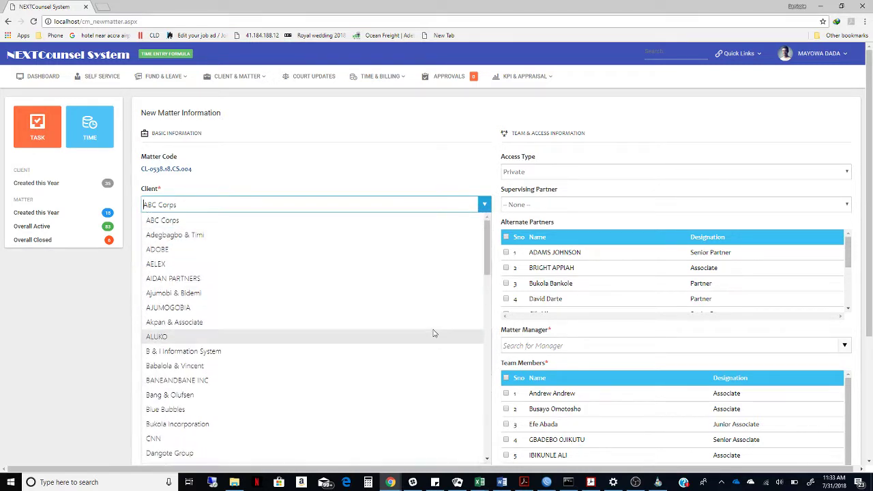
click(435, 322)
scroll(441, 197, down, 1)
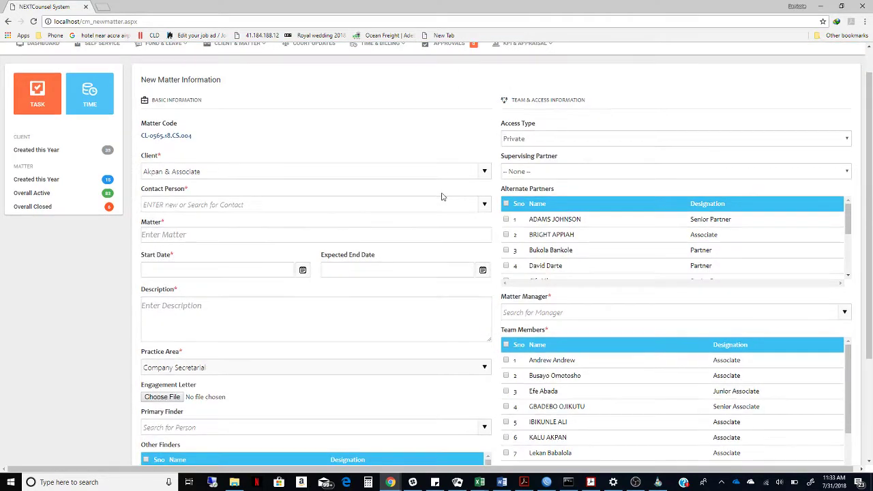
click(479, 173)
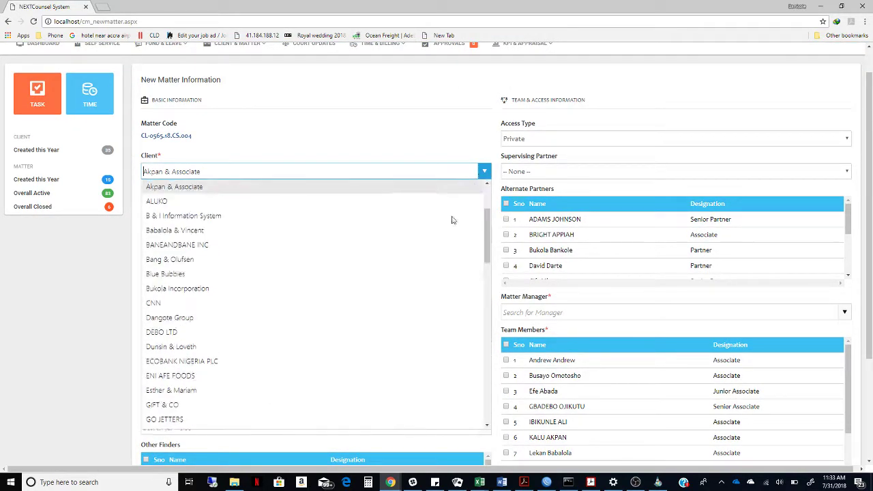
click(400, 304)
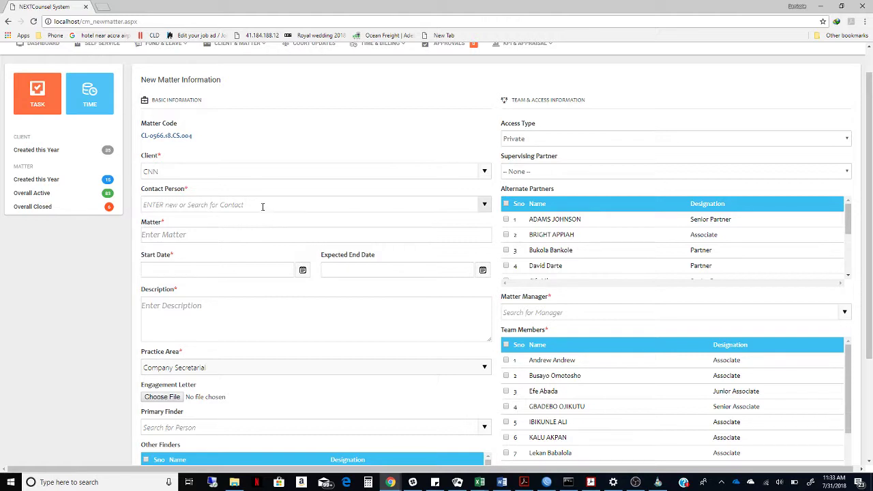
Enter the contact person's name and title the matter 'CNN VS BBC'.
click(262, 204)
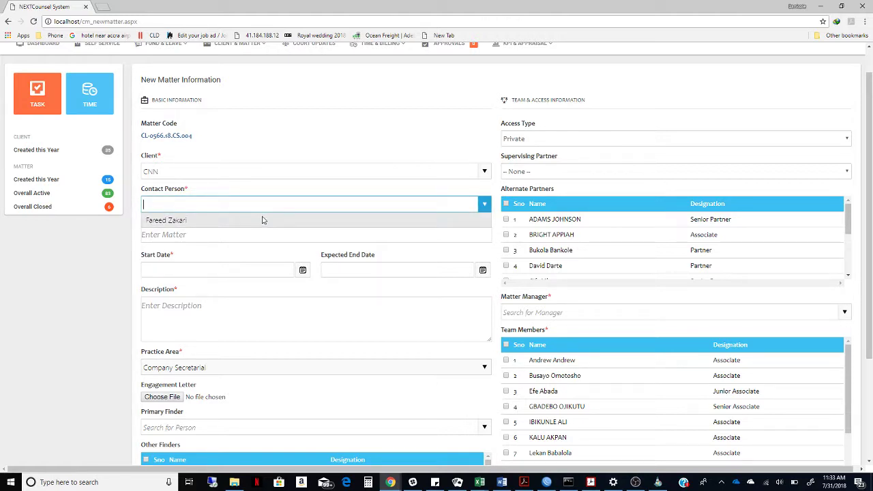
text(M)
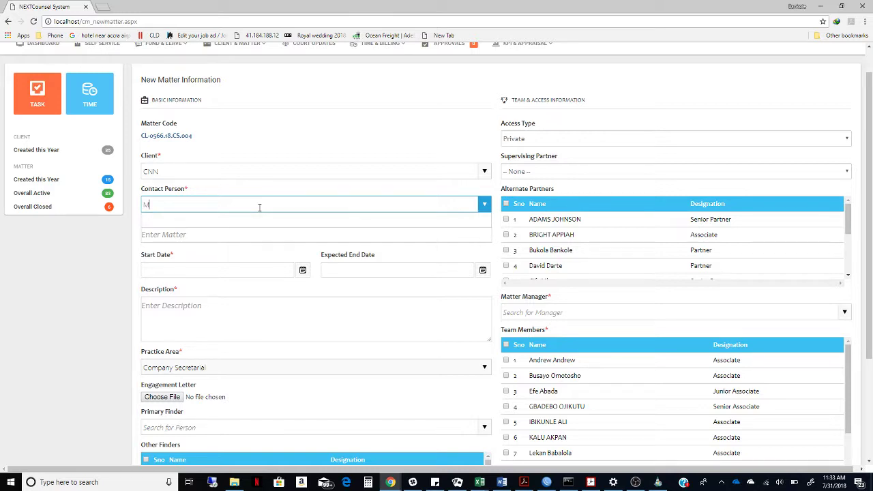
text(r John)
click(266, 232)
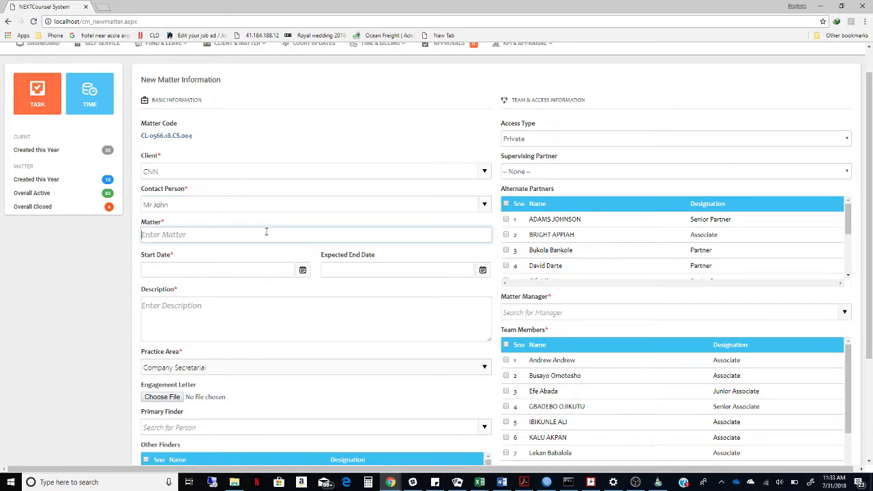
text(CNN VS BBC)
Set start date 31 July 2018 and description 'CNN Is charging BBC with a violation'.
click(270, 272)
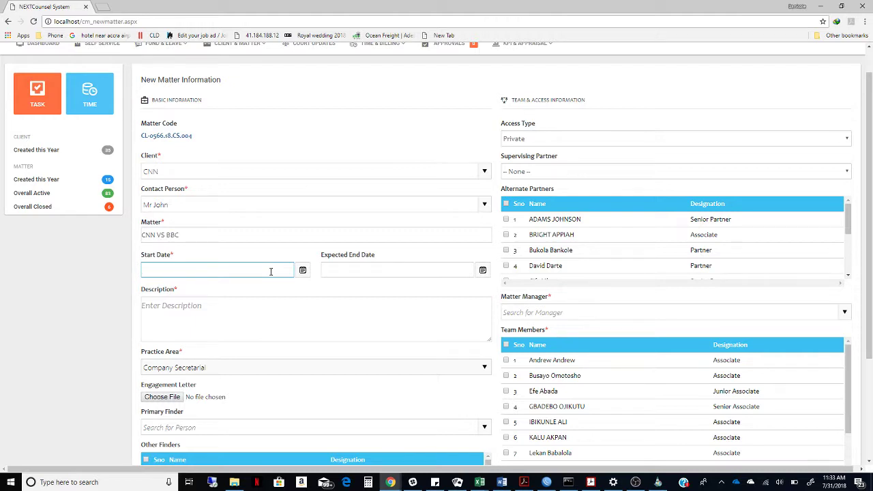
text(31)
click(302, 270)
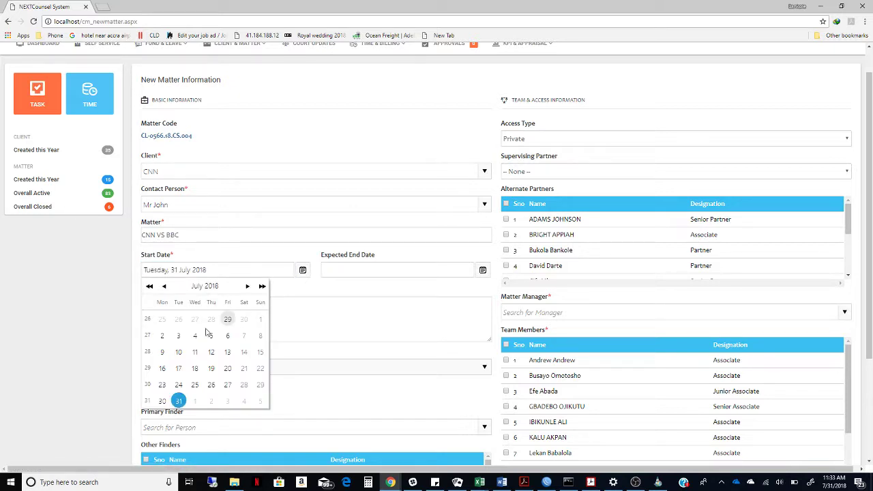
click(404, 268)
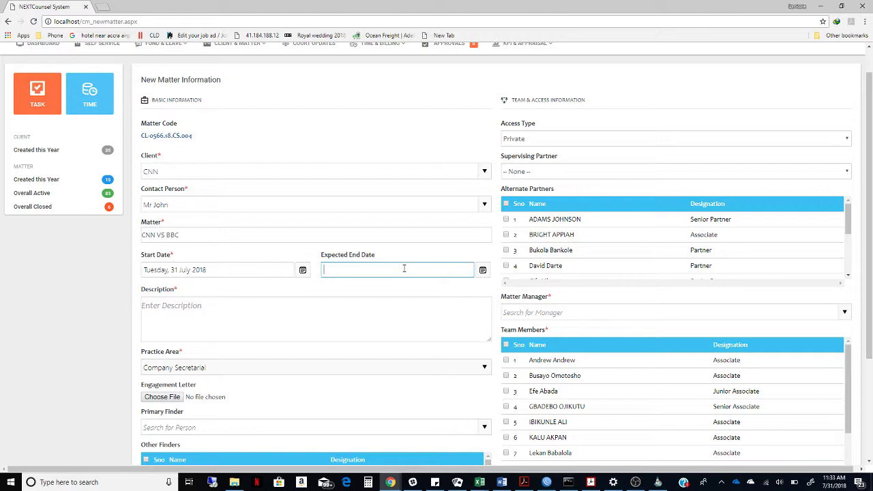
click(371, 311)
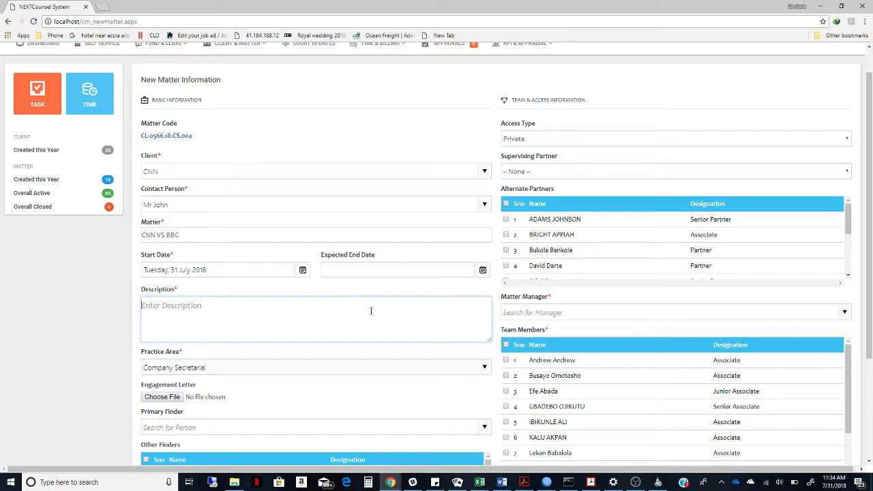
text(CNN Is charging BBC with a viola)
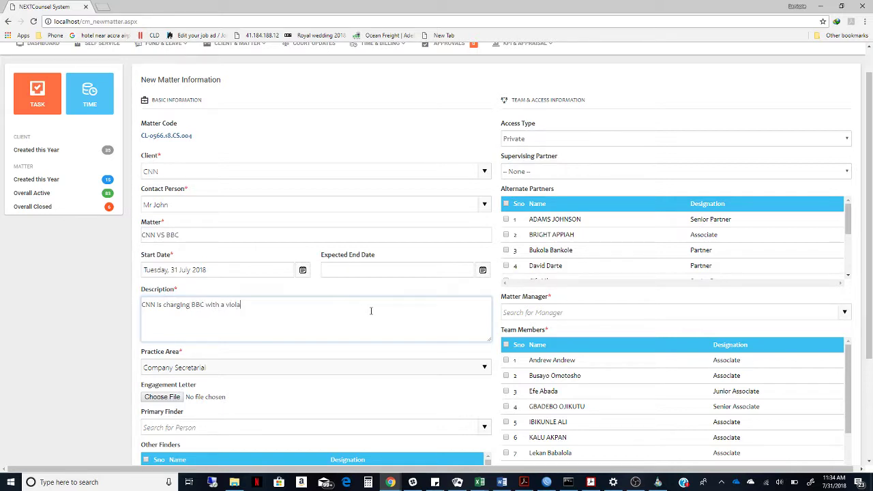
text(tion)
Set the matter's practice area to Dispute Resolution.
click(358, 349)
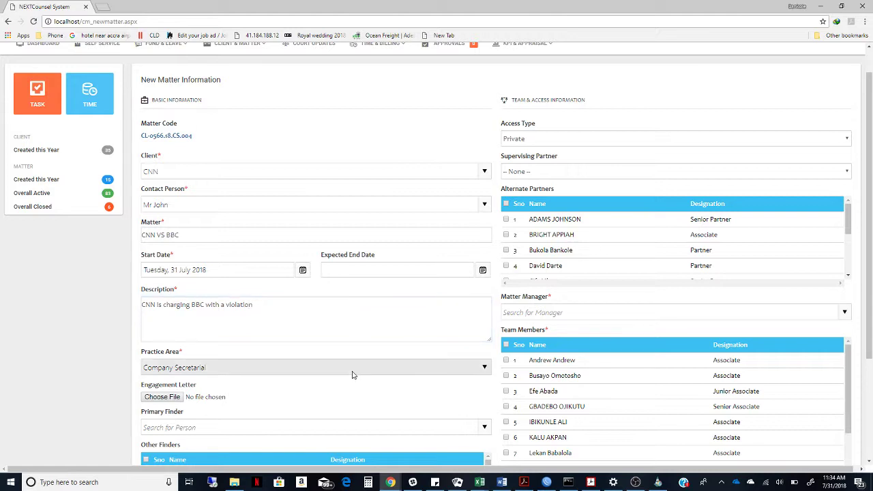
click(352, 368)
click(345, 235)
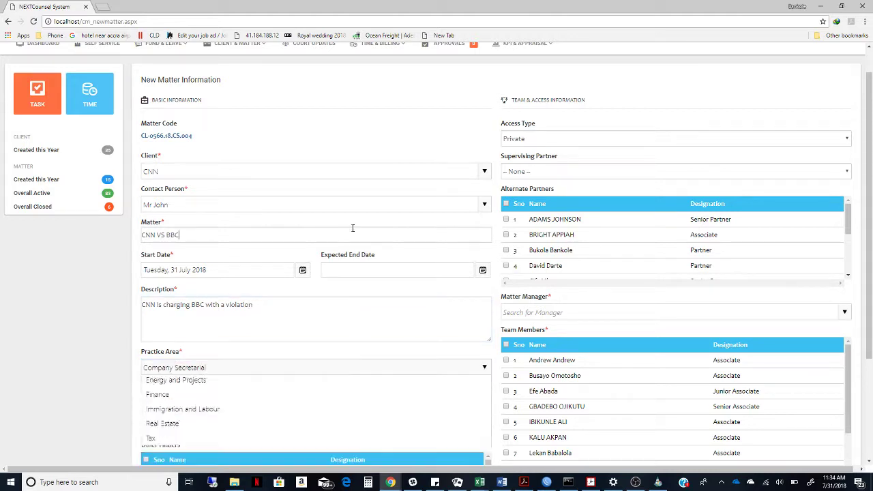
click(324, 367)
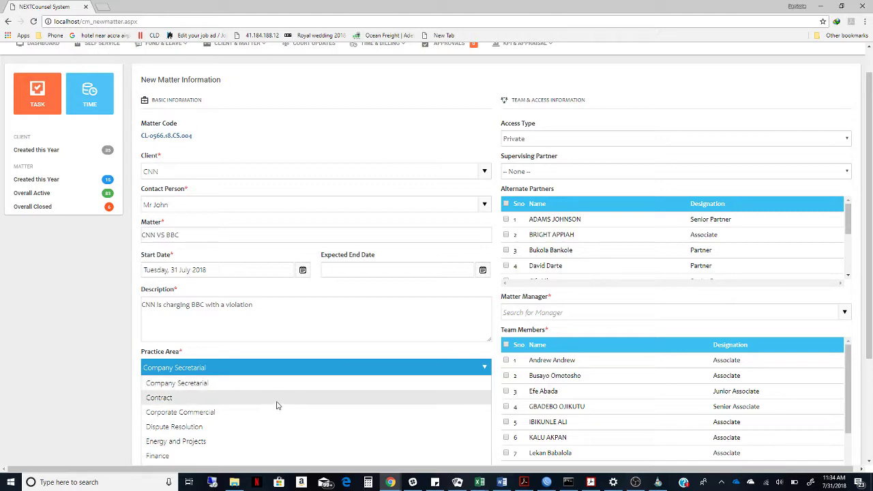
click(280, 427)
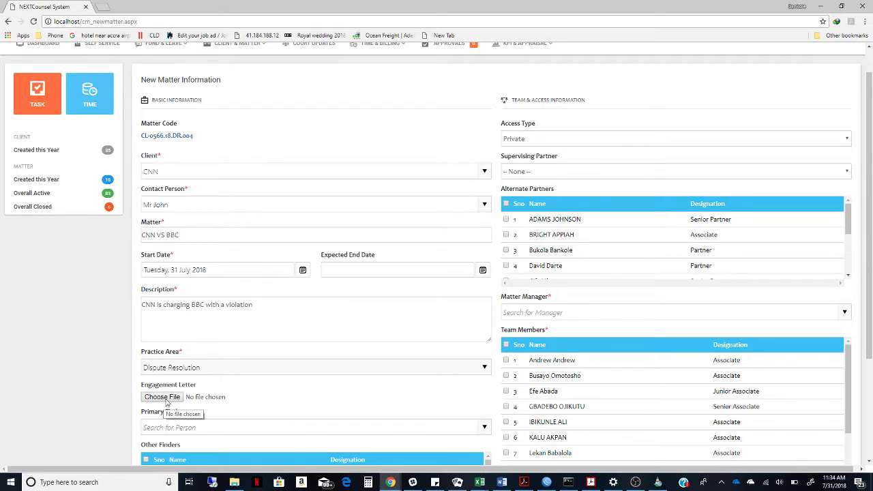
drag(275, 396, 275, 193)
click(362, 385)
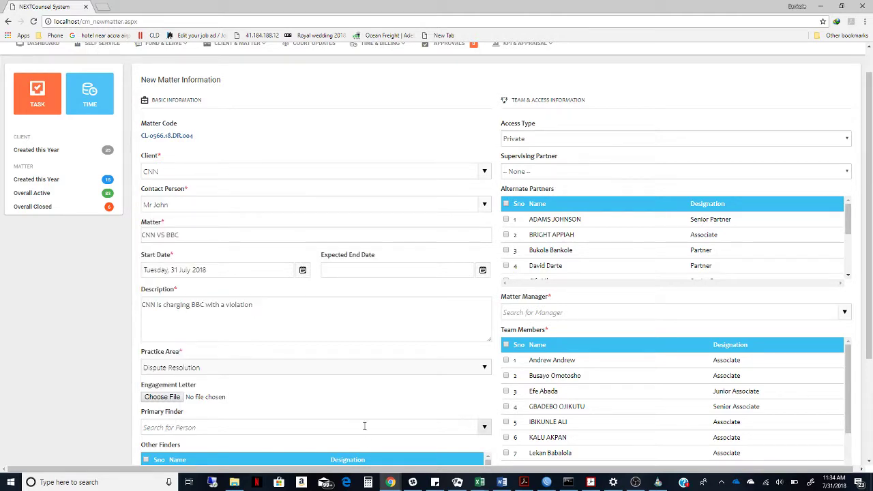
Choose the matter's primary finder from the people list.
drag(869, 255, 870, 356)
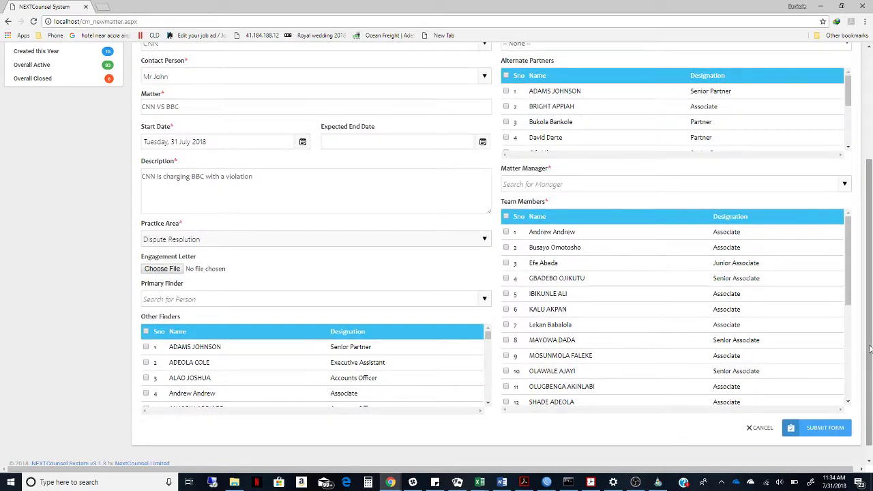
click(246, 298)
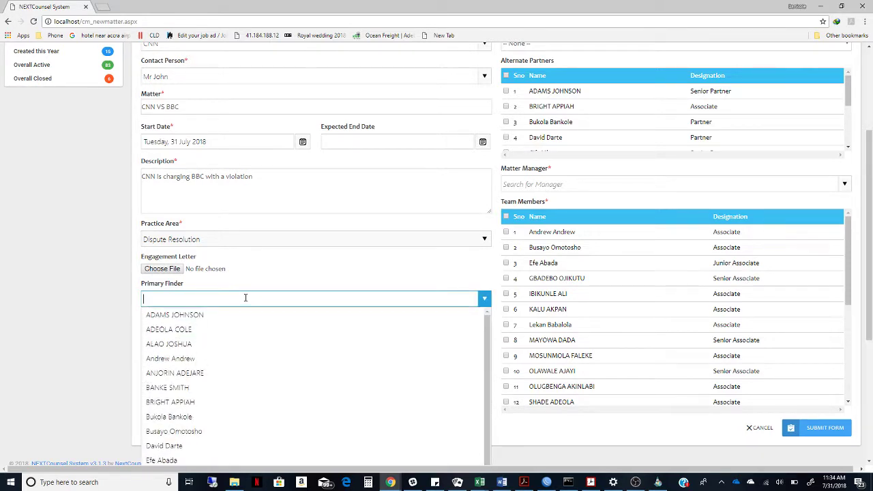
click(246, 315)
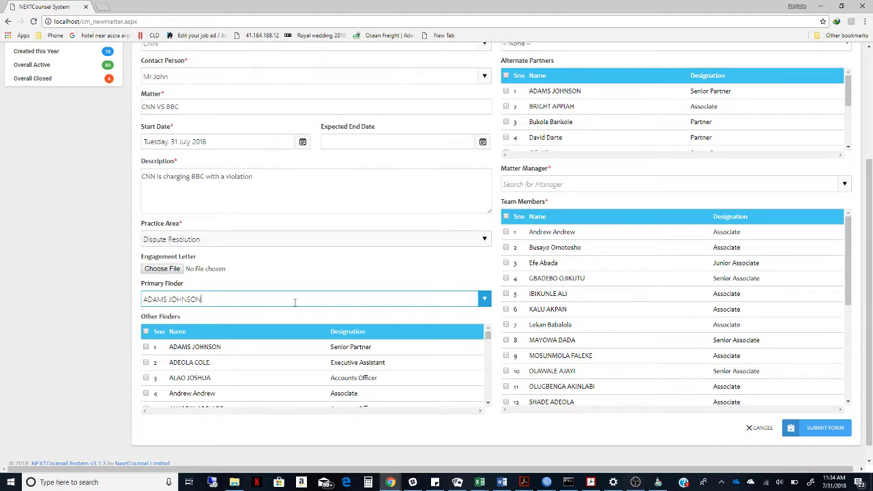
scroll(866, 238, up, 2)
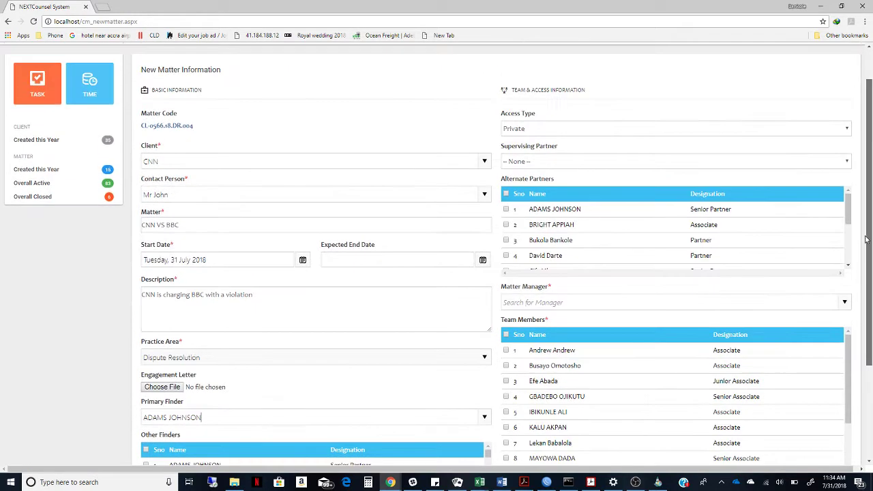
Set the access type to Private, after briefly switching it to Public.
click(730, 130)
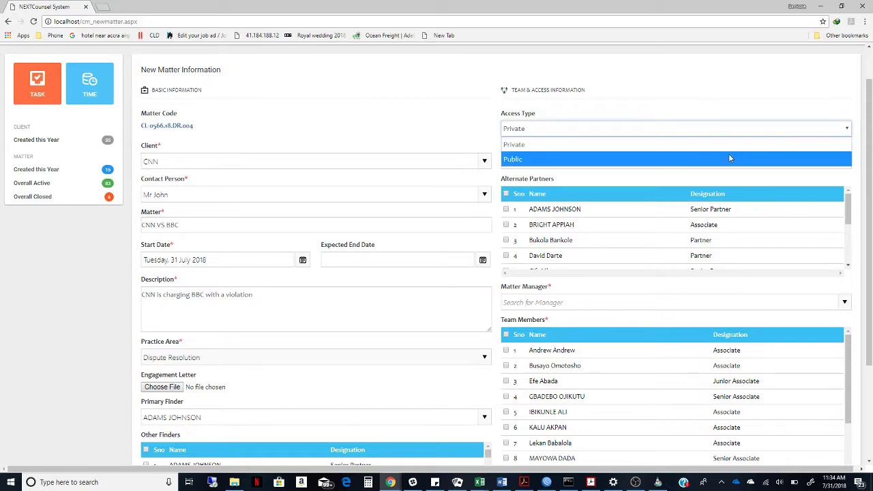
click(729, 155)
click(720, 131)
click(712, 151)
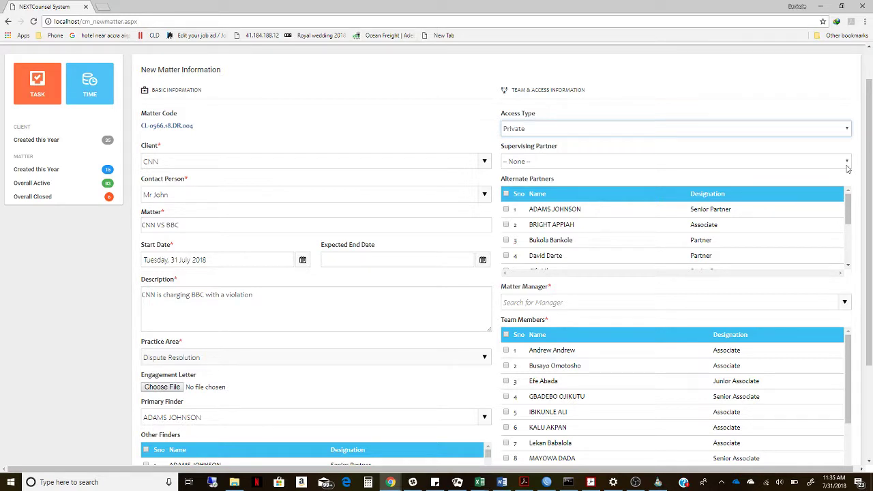
Assign a supervising partner to the matter.
click(846, 164)
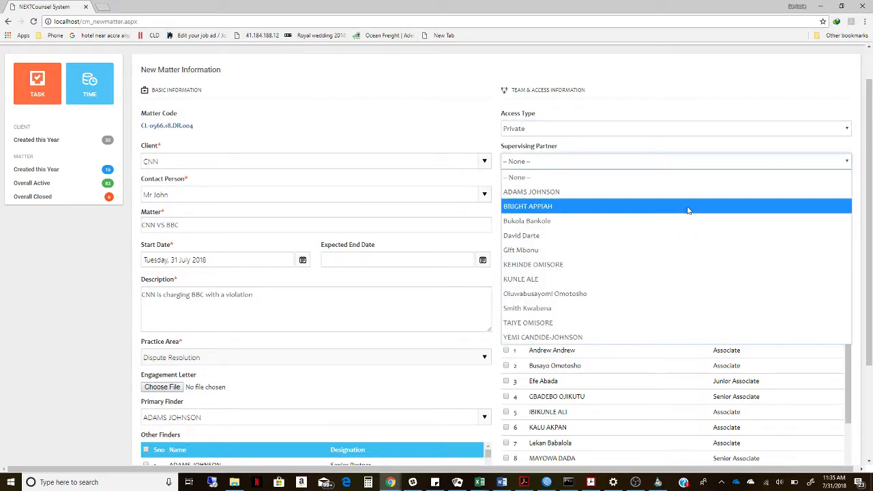
click(682, 265)
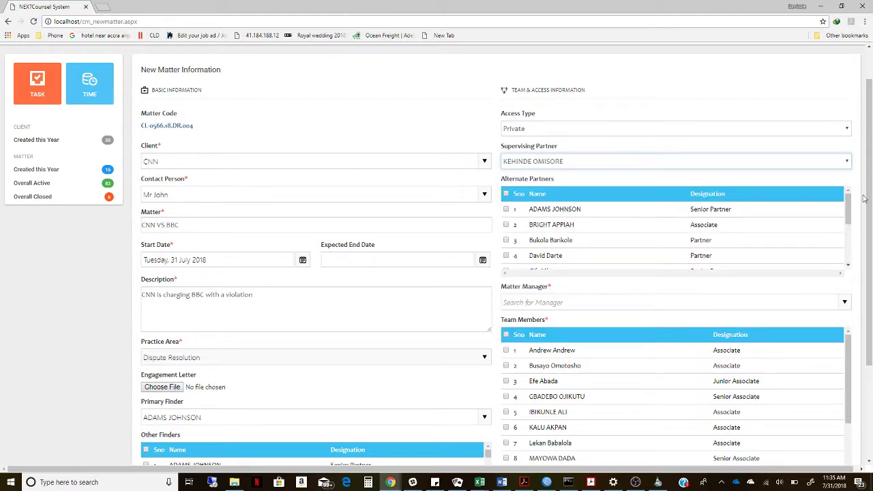
mouse_move(849, 209)
mouse_down()
mouse_move(847, 239)
mouse_move(847, 212)
mouse_up()
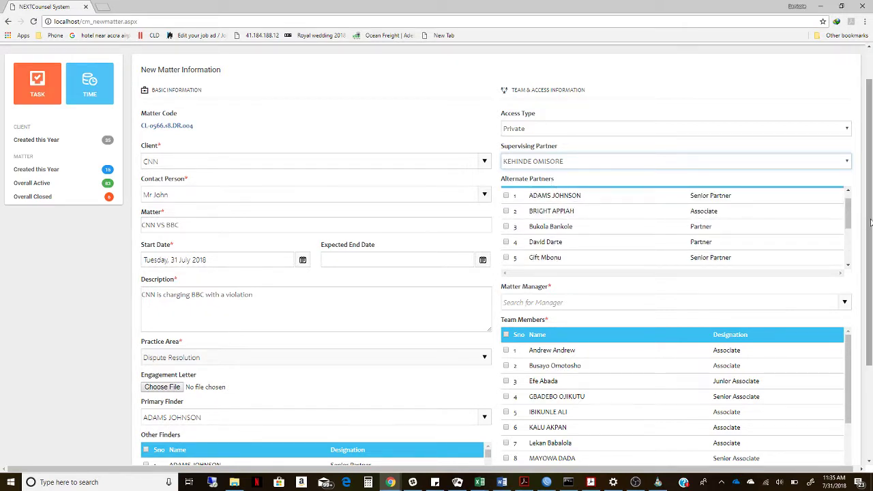
scroll(870, 222, down, 3)
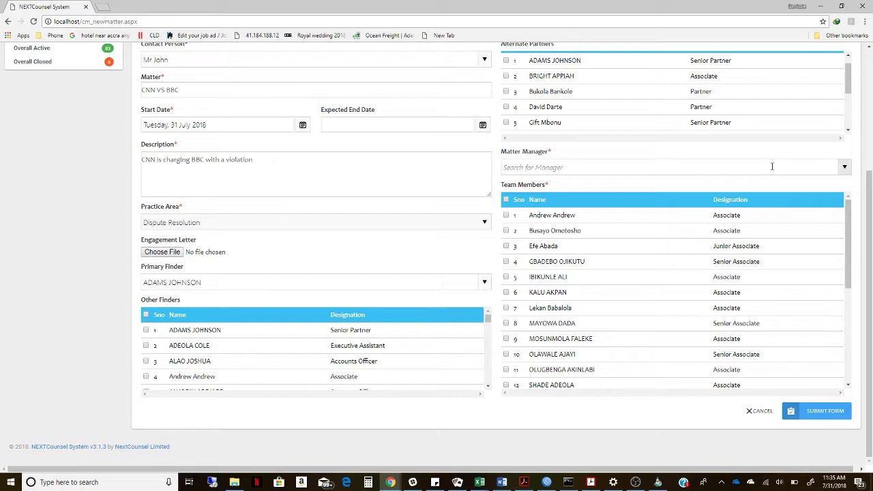
Make the first listed person matter manager, add team rows 1, 2, 4, 7, 8, and submit.
click(772, 166)
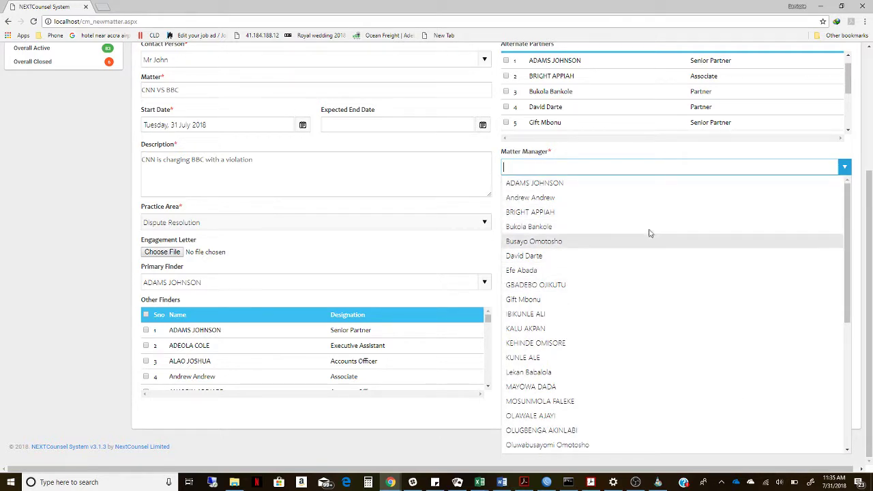
click(644, 184)
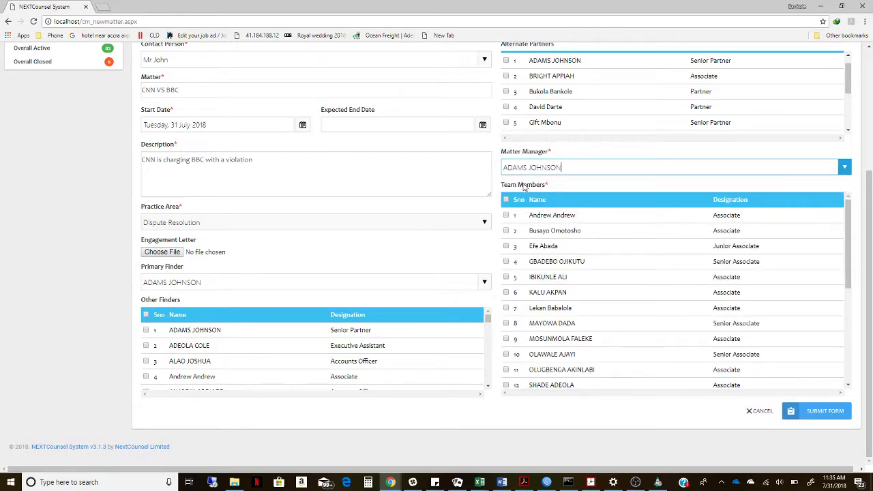
click(506, 216)
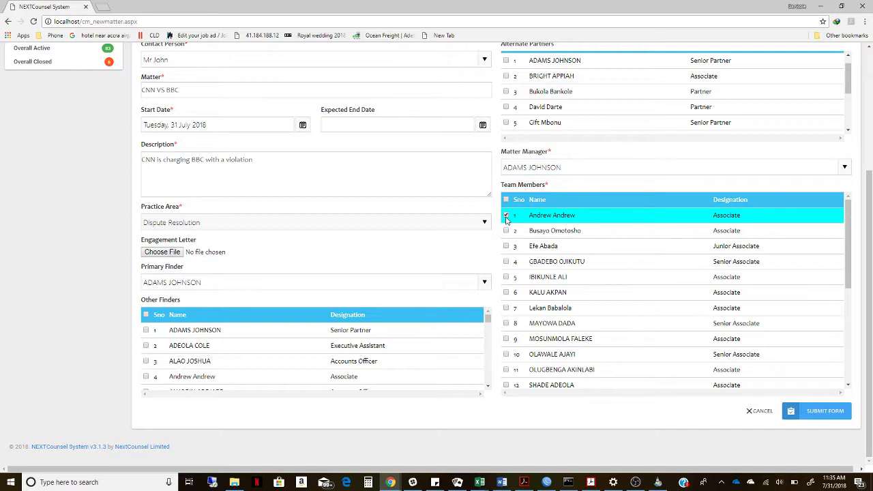
click(506, 232)
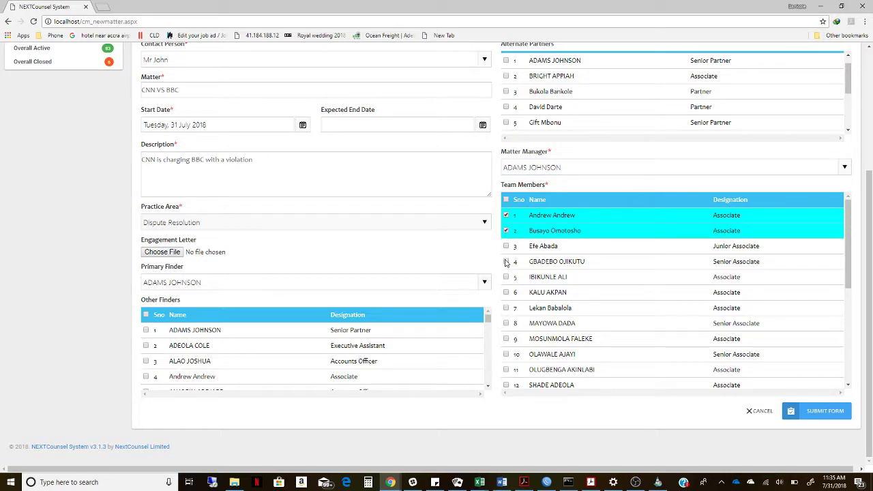
click(505, 262)
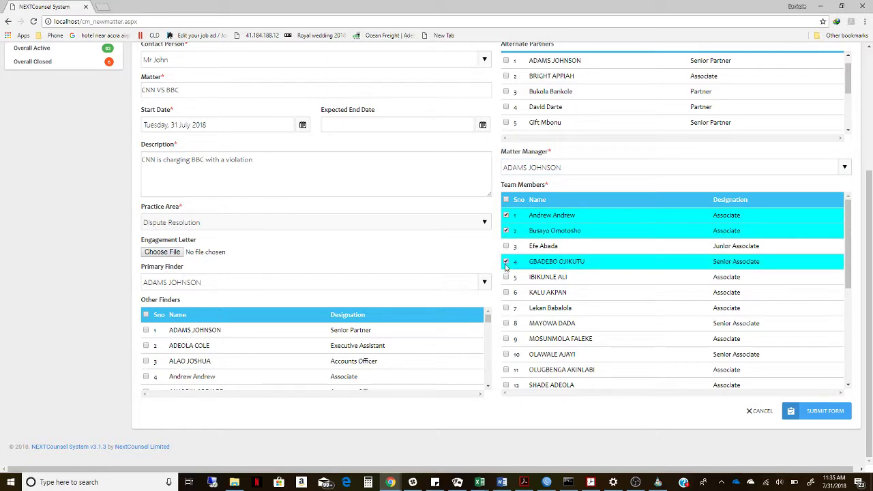
click(506, 309)
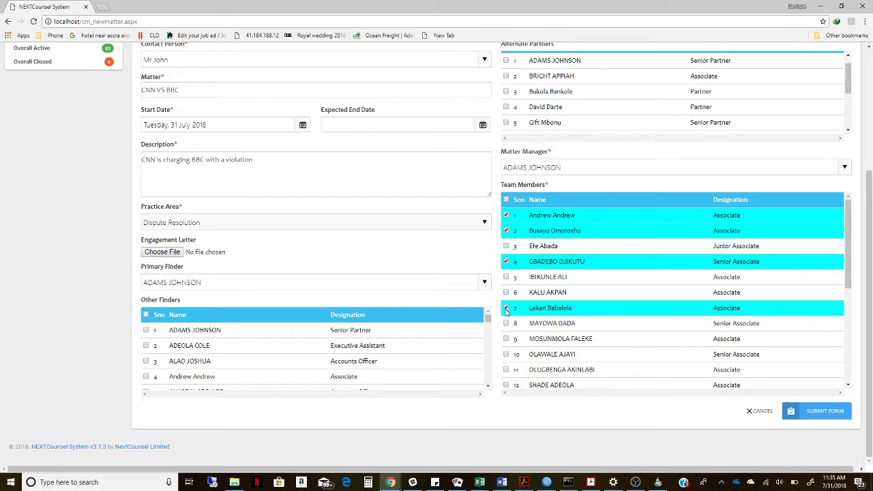
click(506, 324)
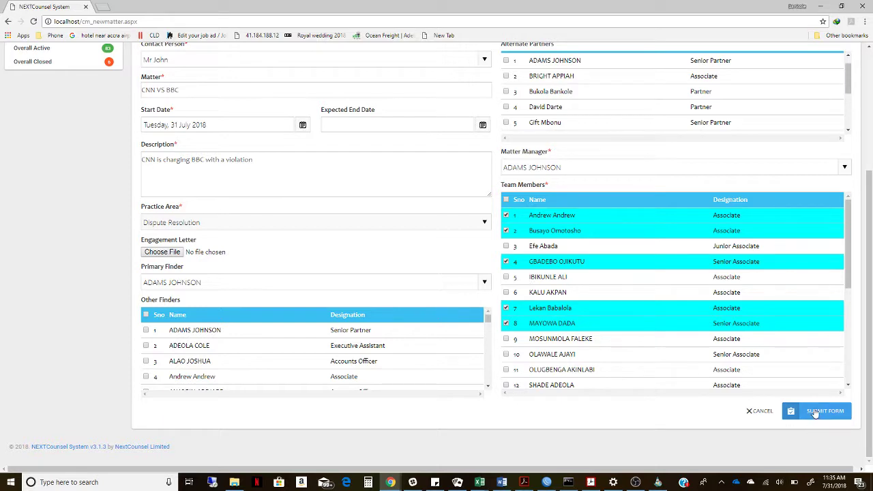
click(815, 412)
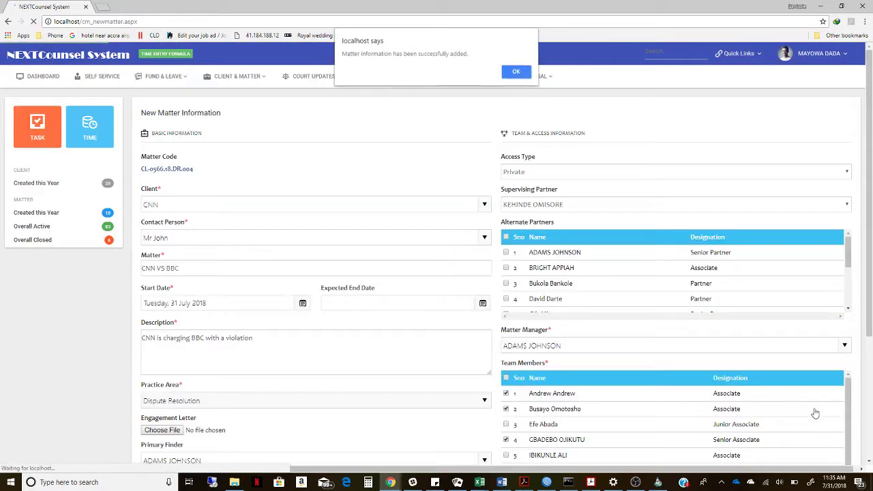
Acknowledge the success alert to reach the CNN VS BBC matter details page.
click(514, 73)
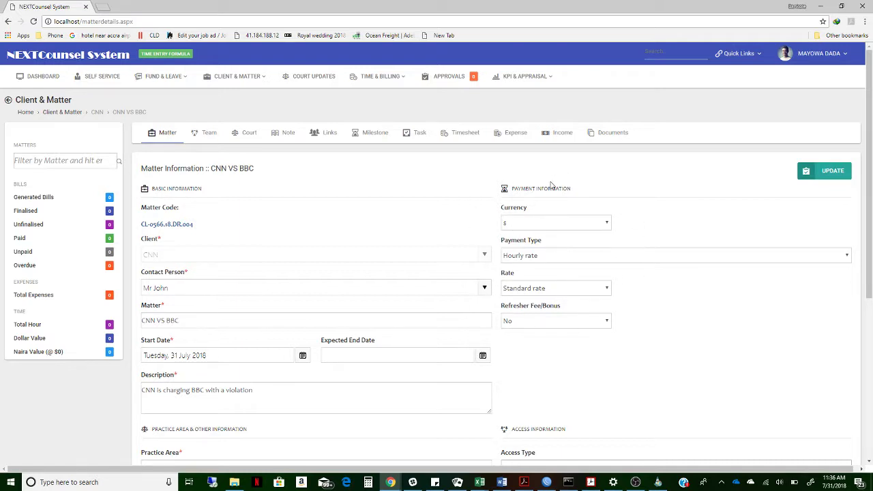
click(562, 227)
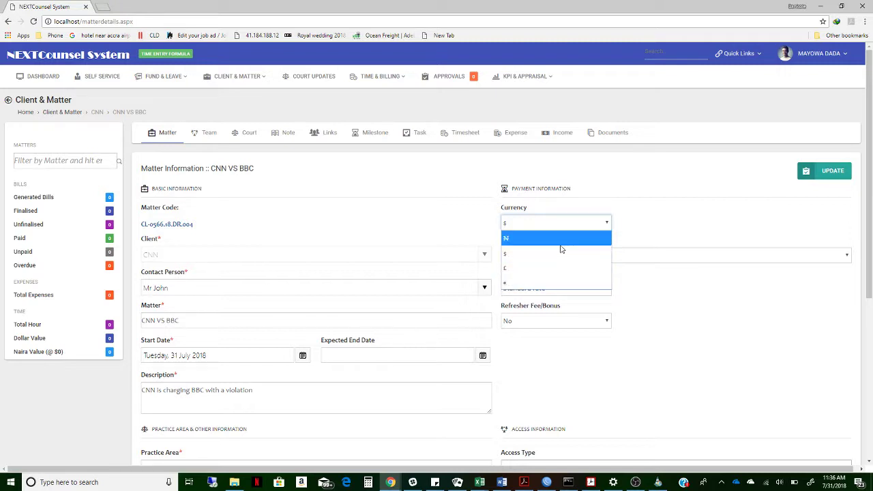
Keep $ currency, Hourly rate payment type and Standard rate, then update the matter.
click(563, 253)
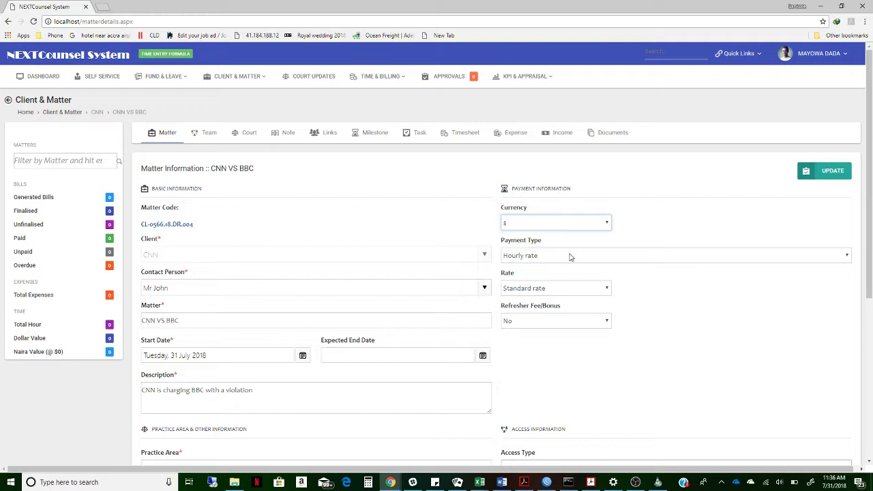
click(571, 257)
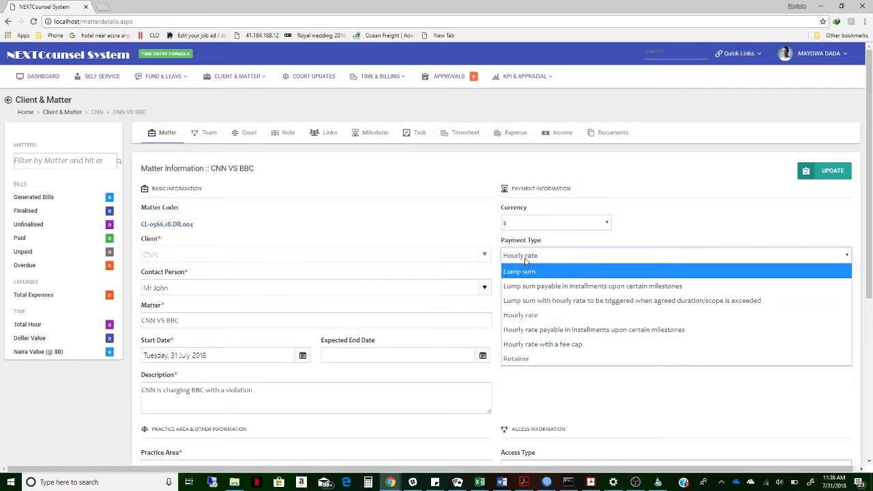
click(518, 371)
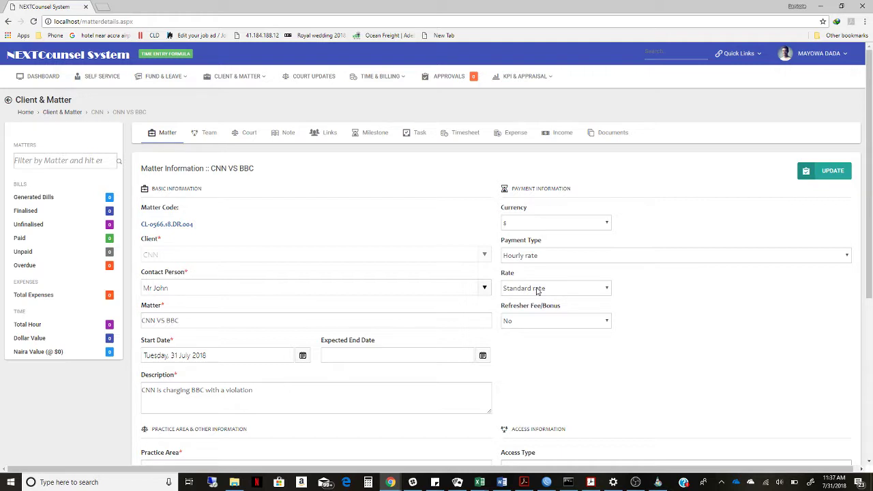
click(537, 290)
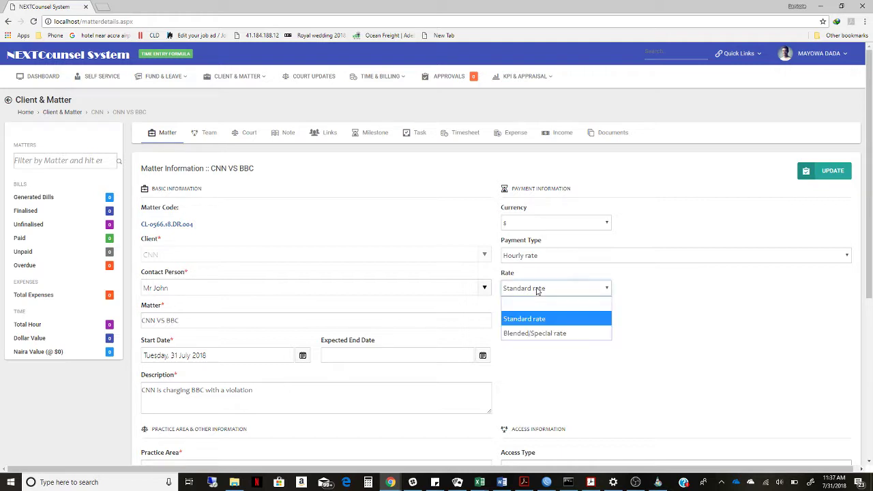
click(534, 348)
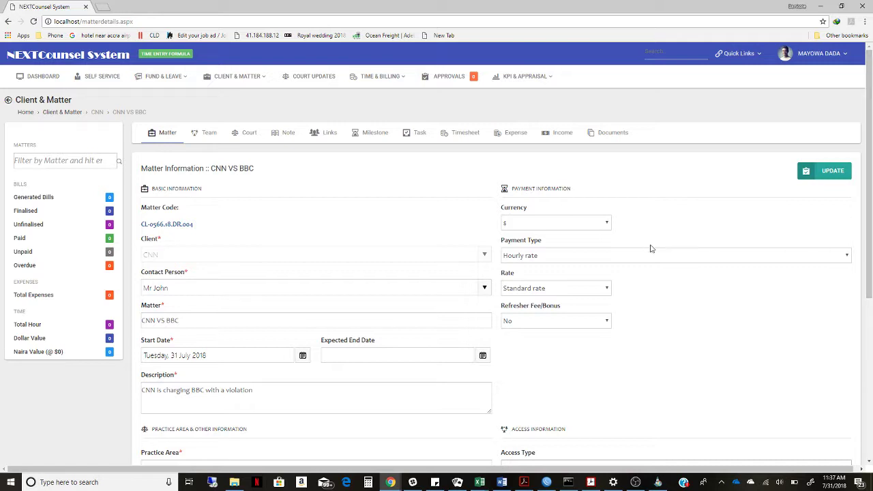
click(823, 176)
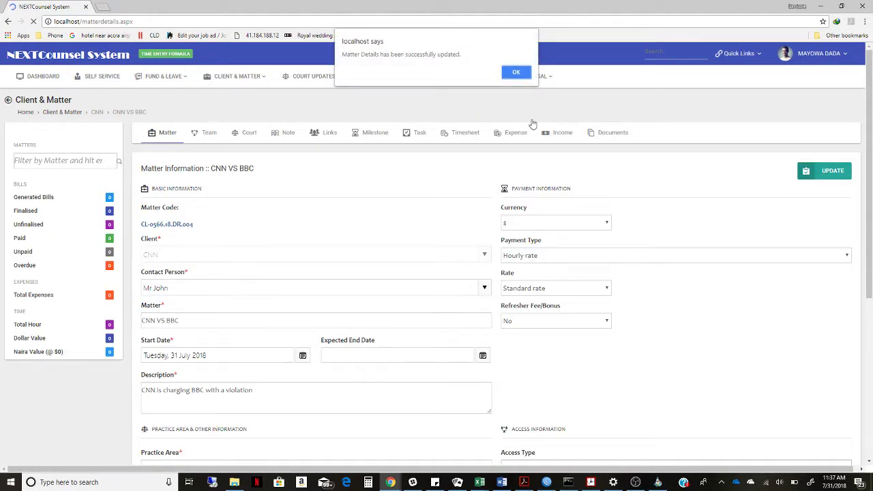
Acknowledge the update alert and view the matter's seven-member team list.
click(515, 73)
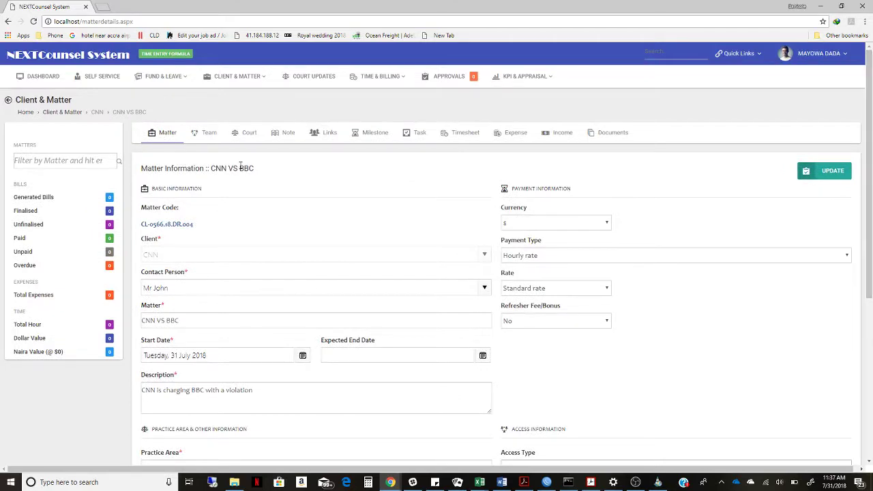
click(200, 134)
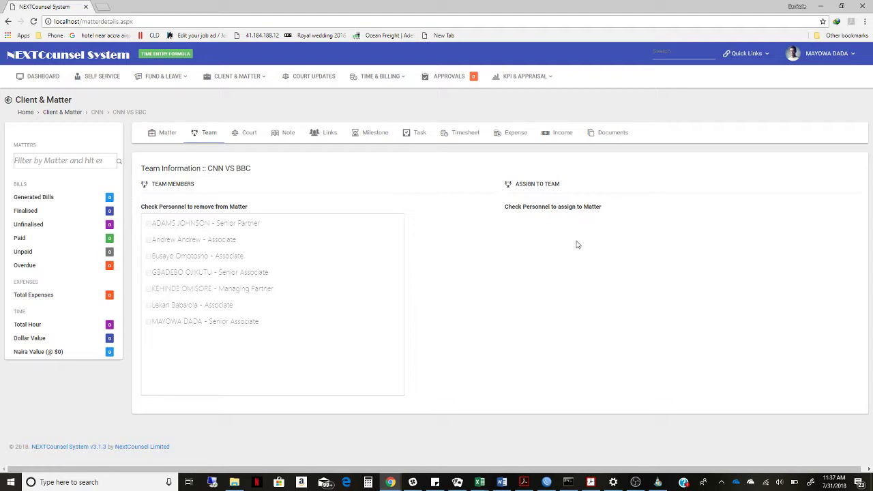
Review the CNN VS BBC matter's details and team information, then view its empty Court Updates.
click(162, 139)
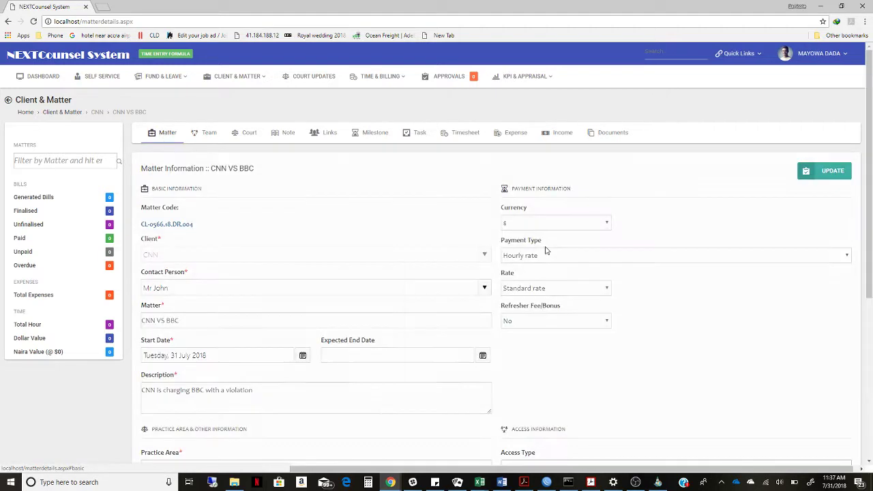
scroll(594, 394, down, 1)
scroll(594, 394, up, 1)
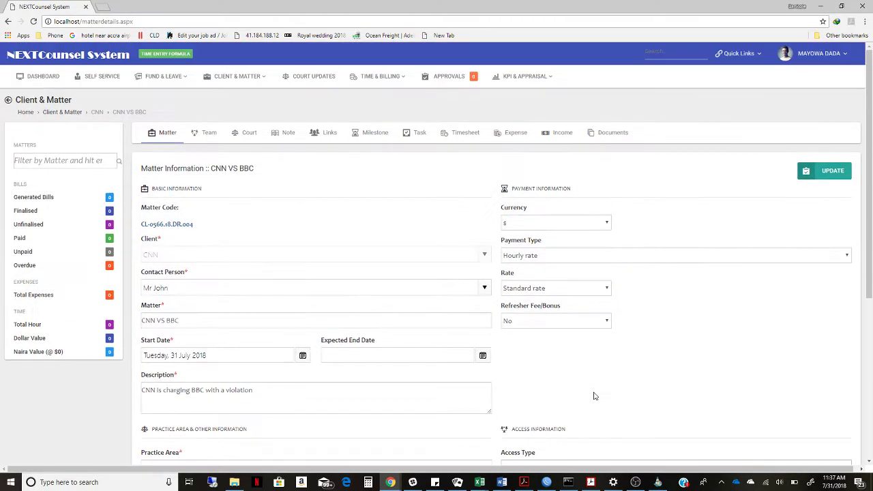
click(208, 134)
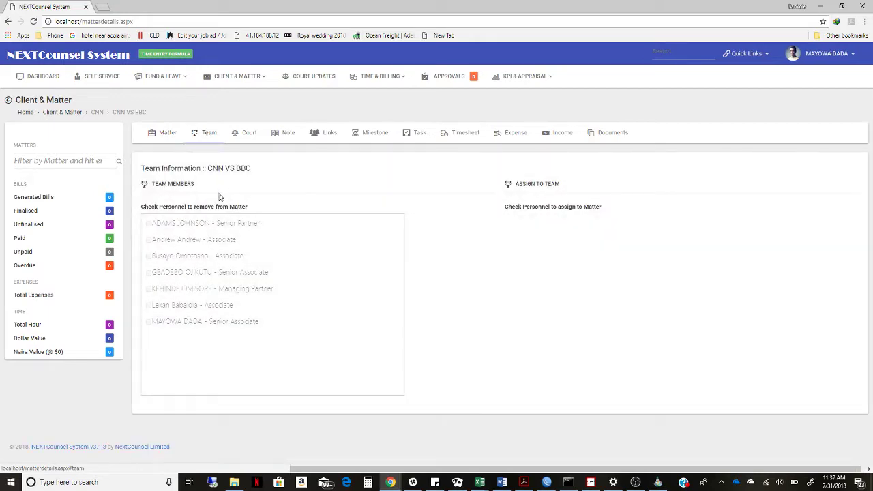
click(162, 141)
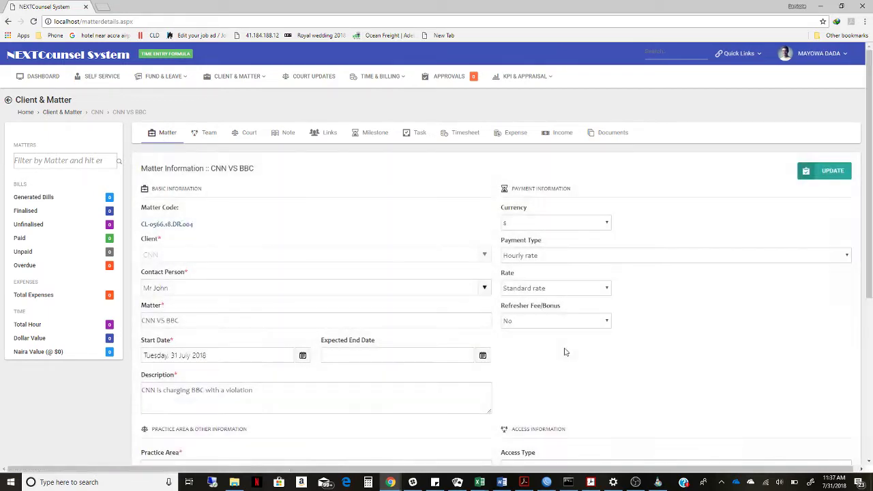
scroll(590, 409, down, 2)
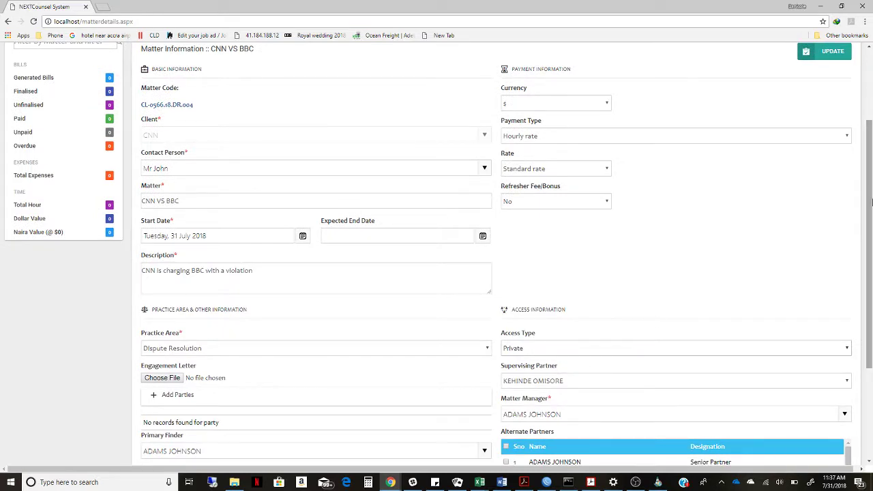
drag(872, 202, 830, 150)
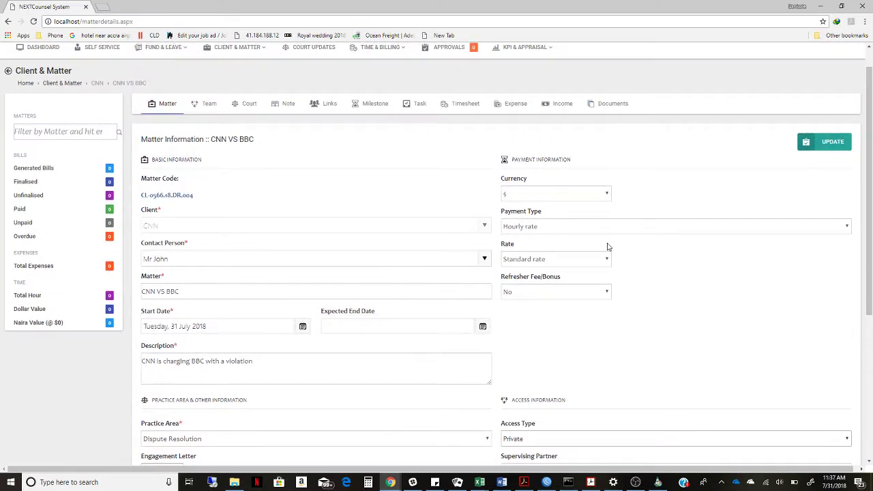
click(244, 104)
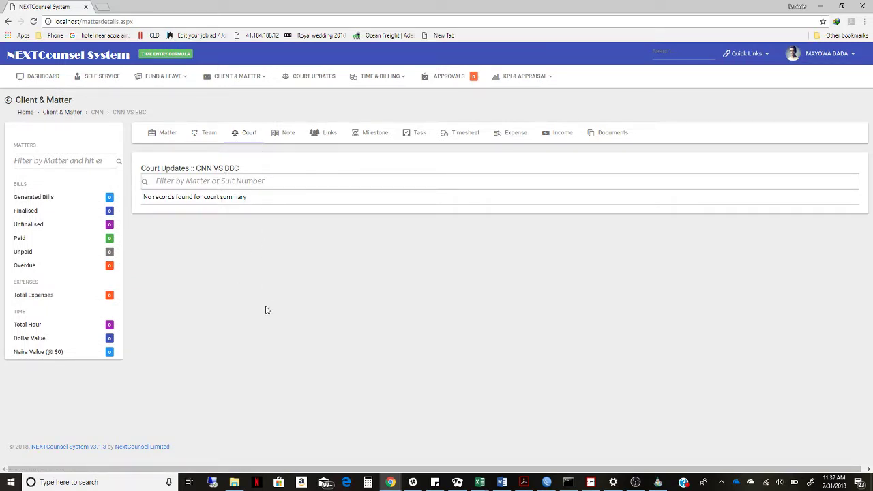
Check the matter's empty Note and Links sections, then go to Milestones.
click(280, 136)
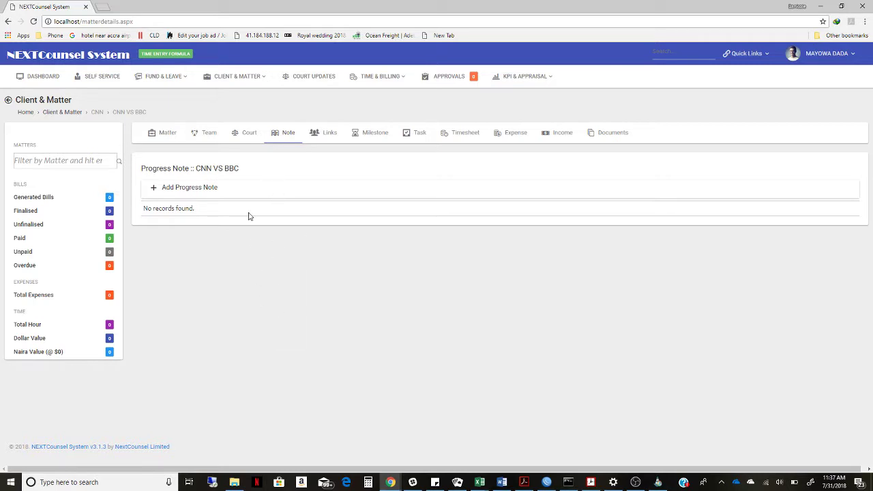
click(318, 141)
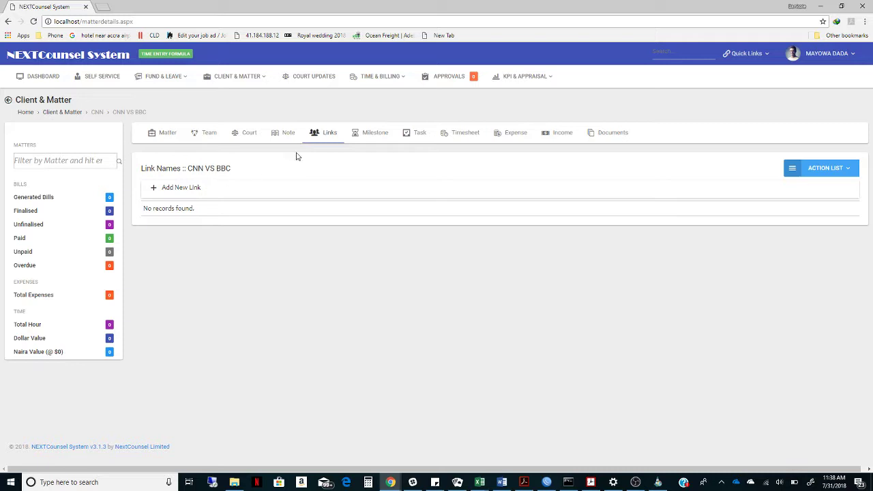
click(367, 140)
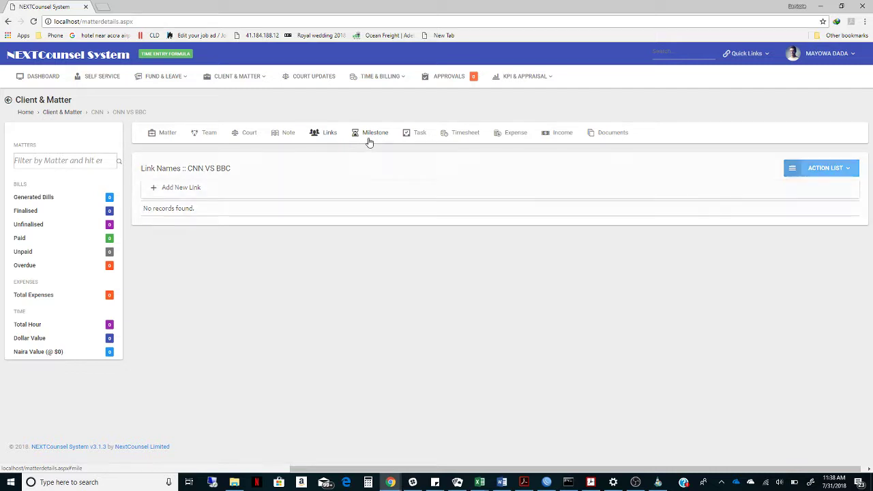
Look through the empty Task, Timesheet, Expense, Income and Documents sections, then open Quick Links.
click(414, 137)
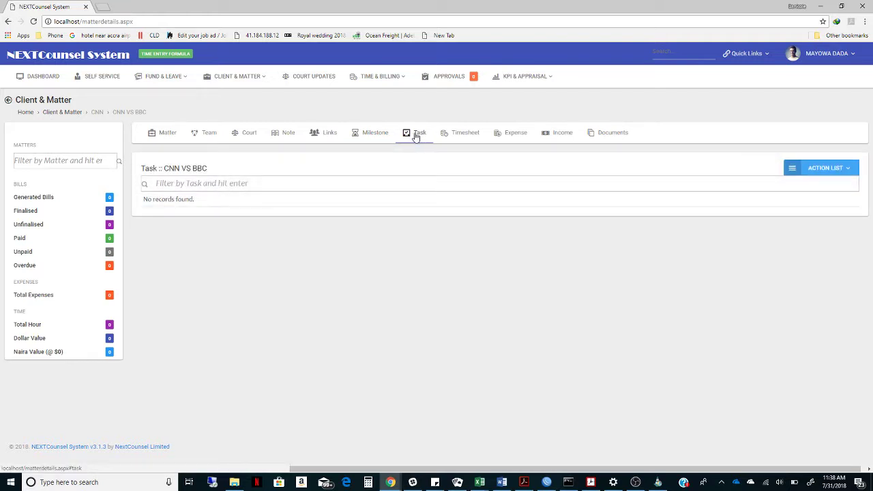
click(473, 140)
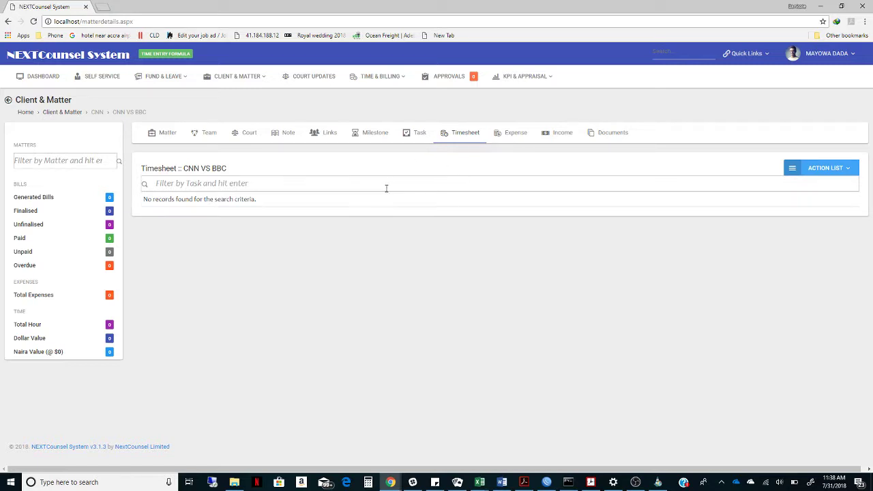
click(503, 137)
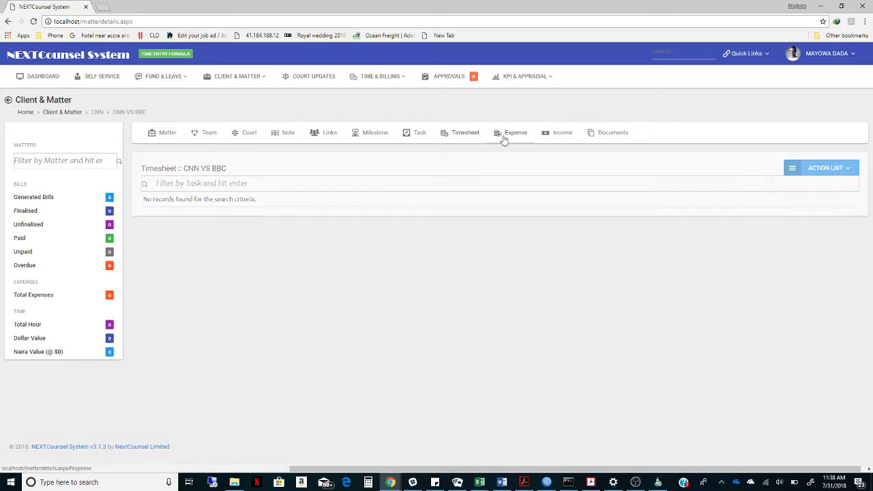
click(555, 137)
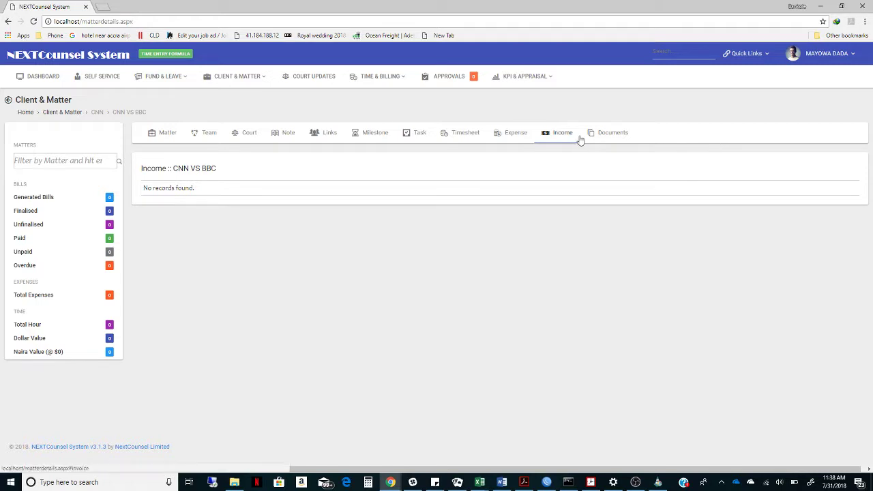
click(603, 136)
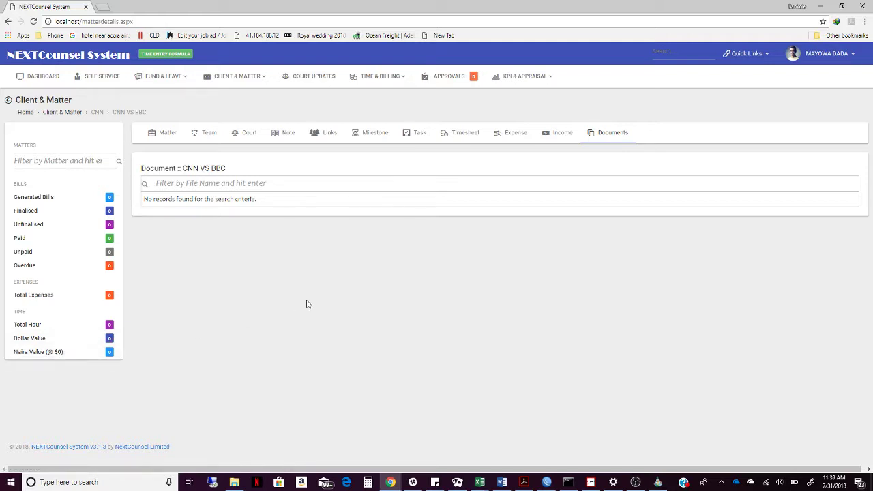
click(747, 57)
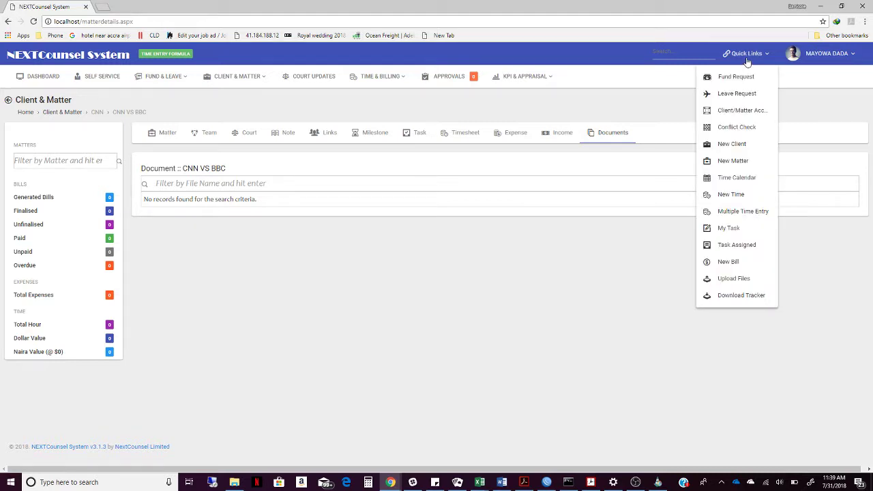
Start a new client named BBC with Corporate type and Broadcasting industry.
click(731, 152)
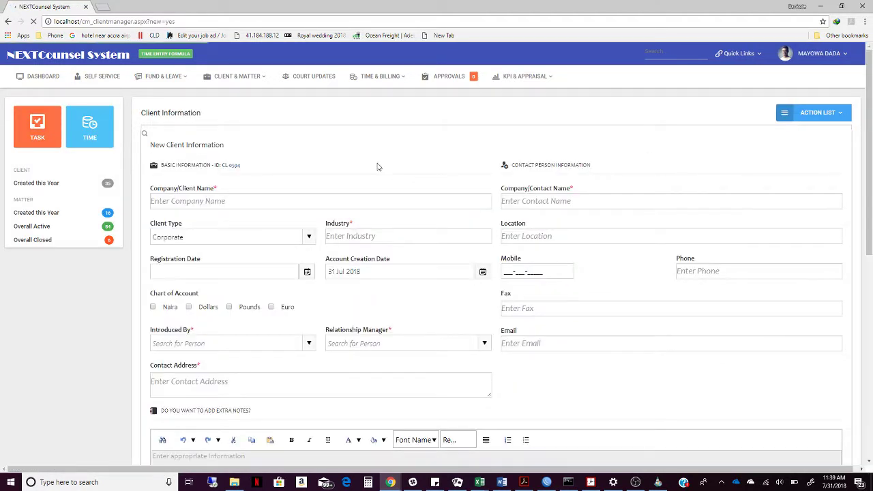
click(361, 201)
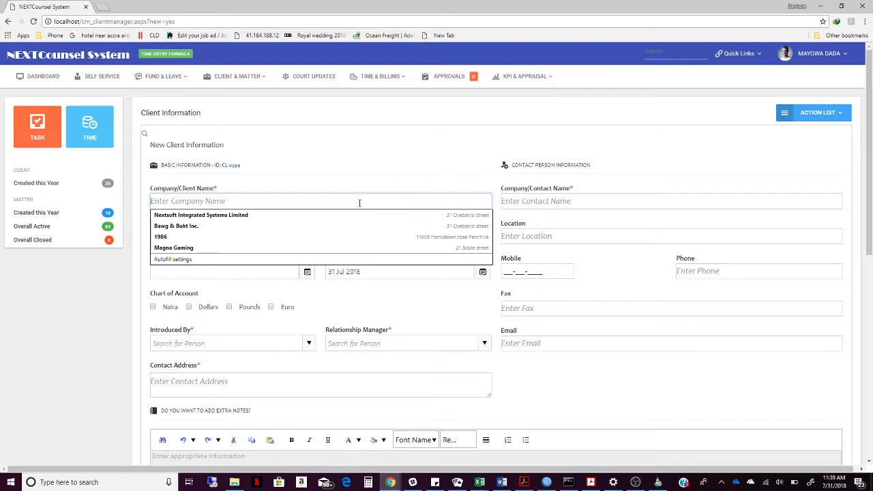
text(BBC)
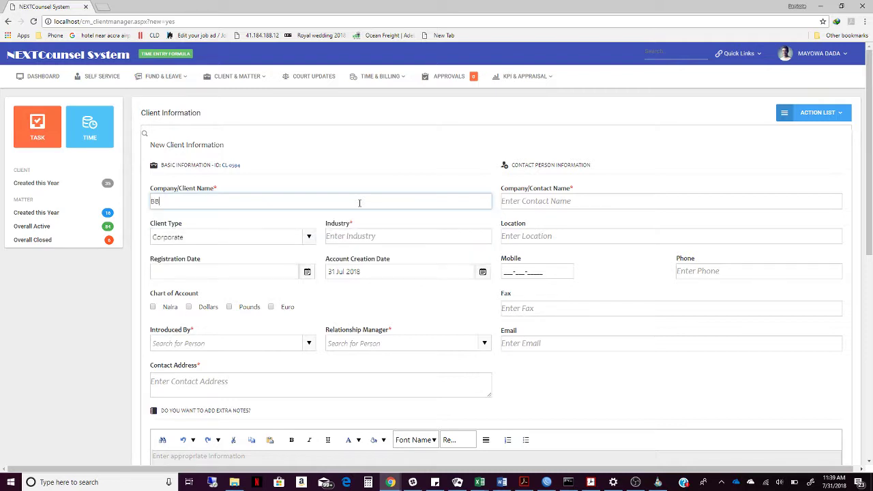
click(308, 236)
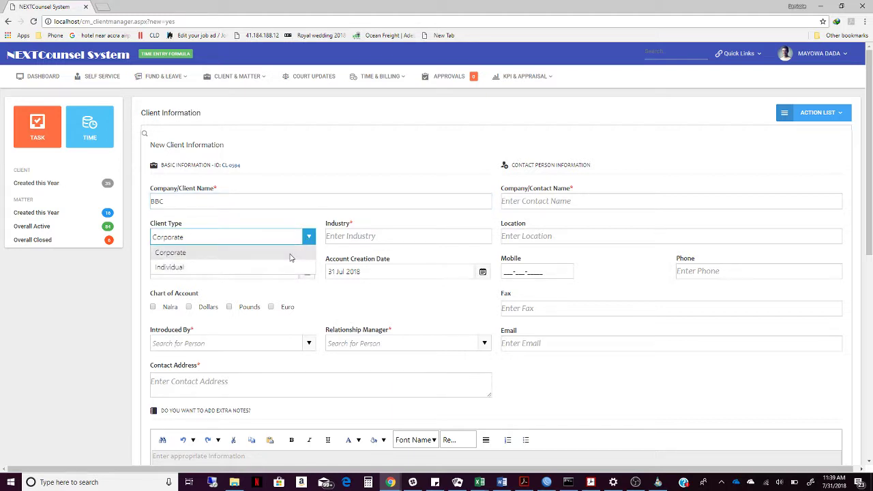
click(290, 257)
click(348, 239)
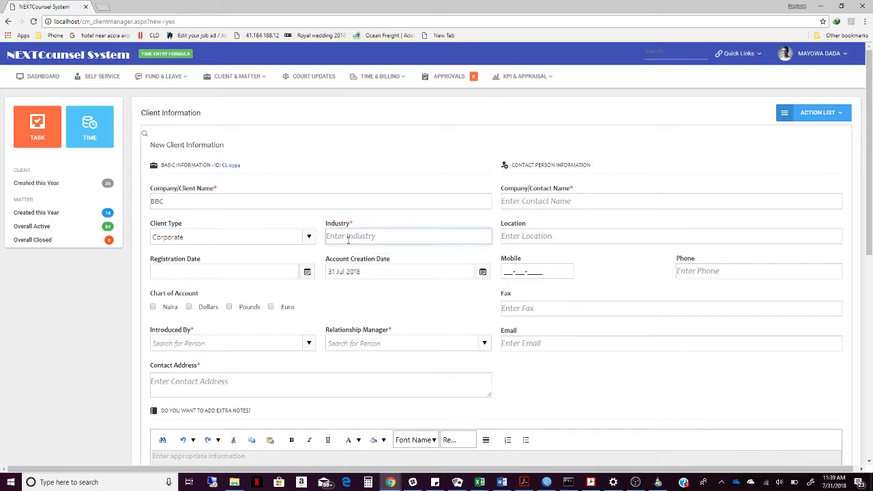
text(Broa)
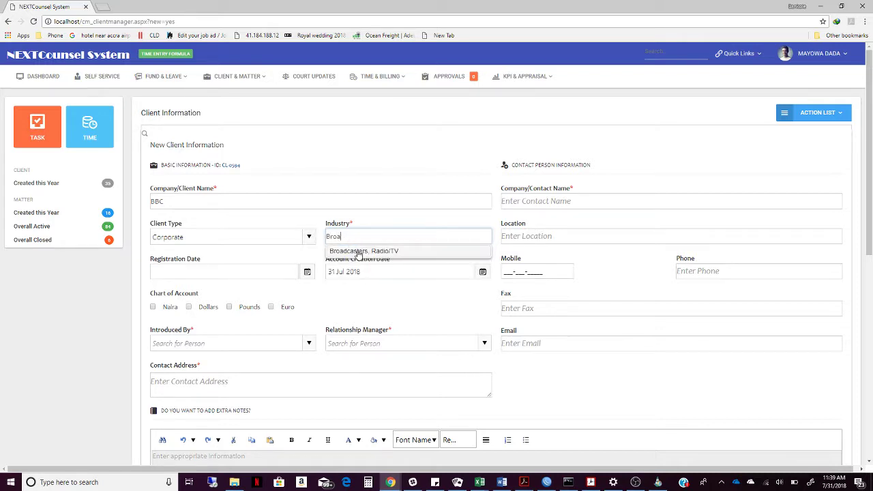
text(dca)
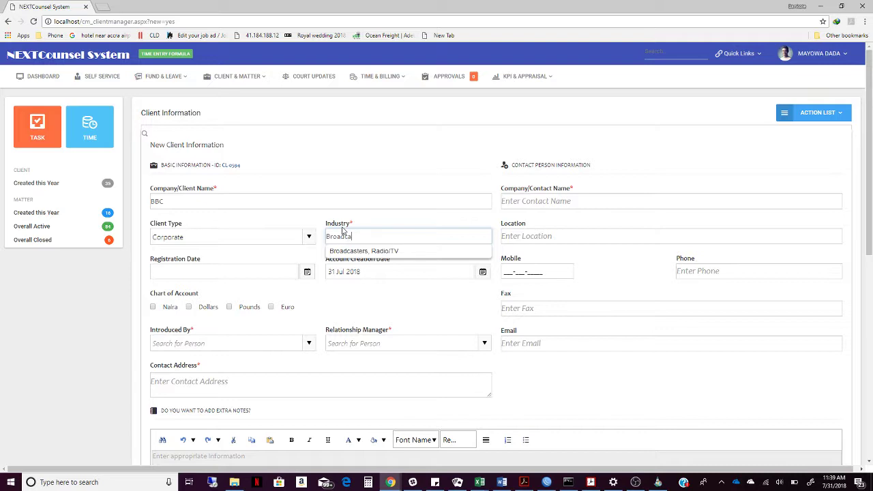
text(sting)
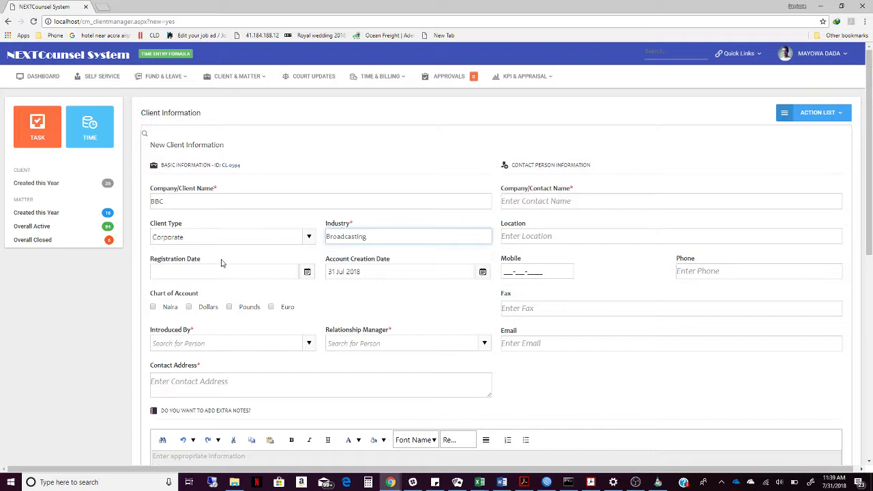
Set the registration date to 03 Jan 2018 and the chart of account to Dollars.
click(207, 267)
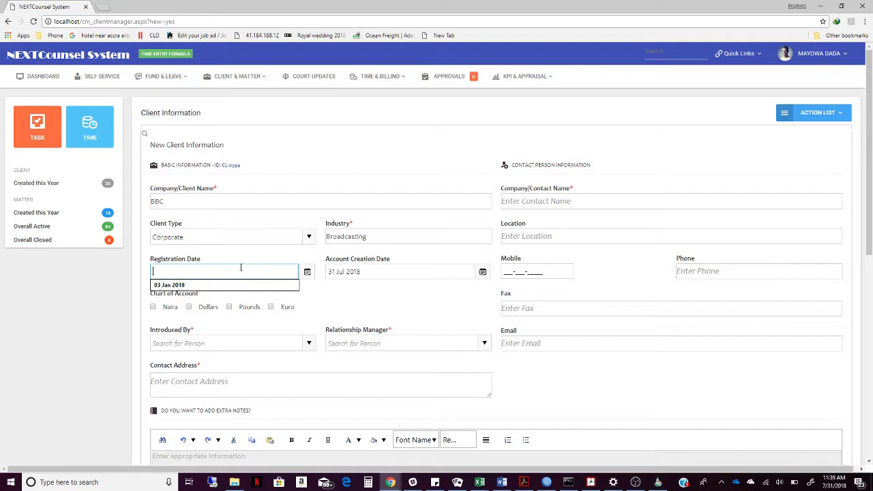
click(227, 287)
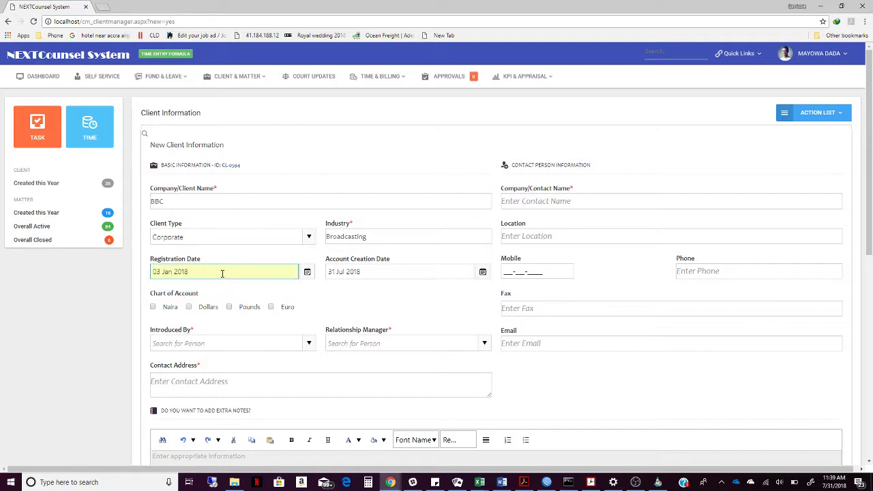
key(Tab)
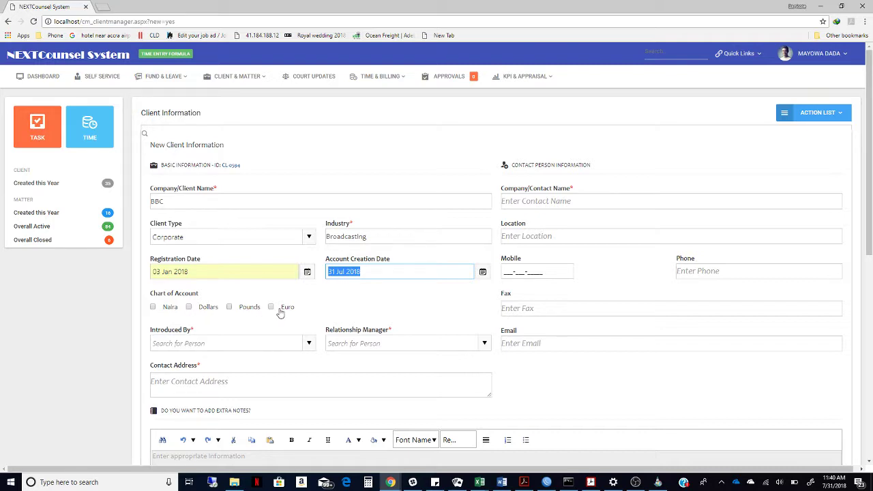
click(190, 308)
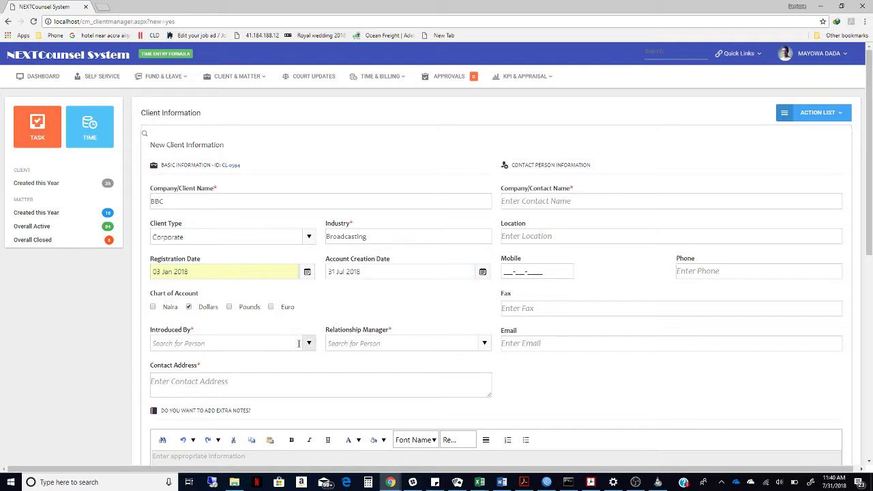
Choose the client's introducer and a relationship manager from the staff lists.
click(298, 343)
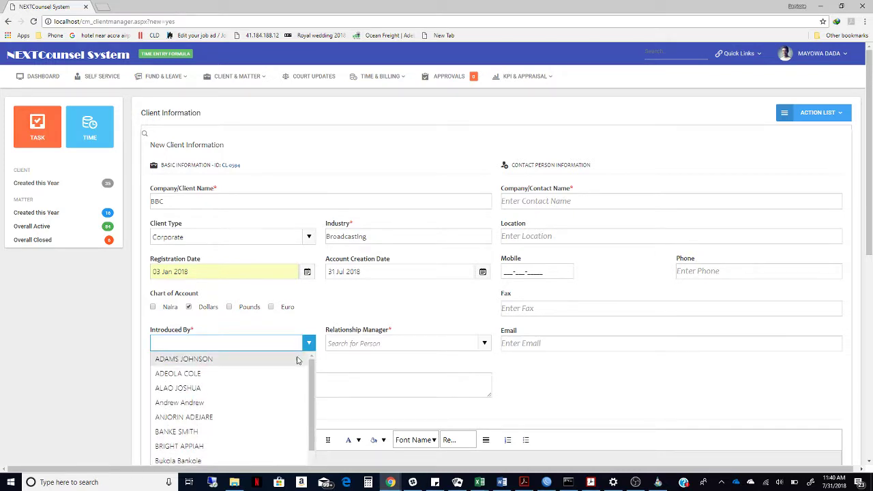
click(298, 360)
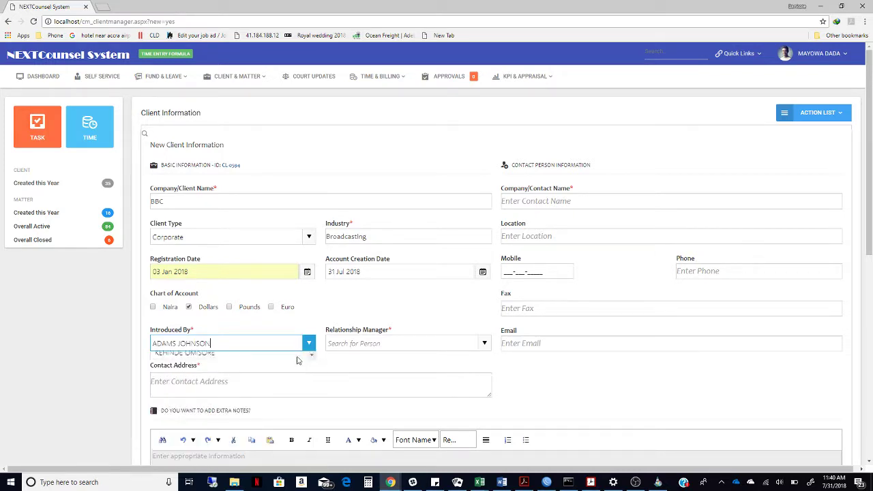
click(350, 343)
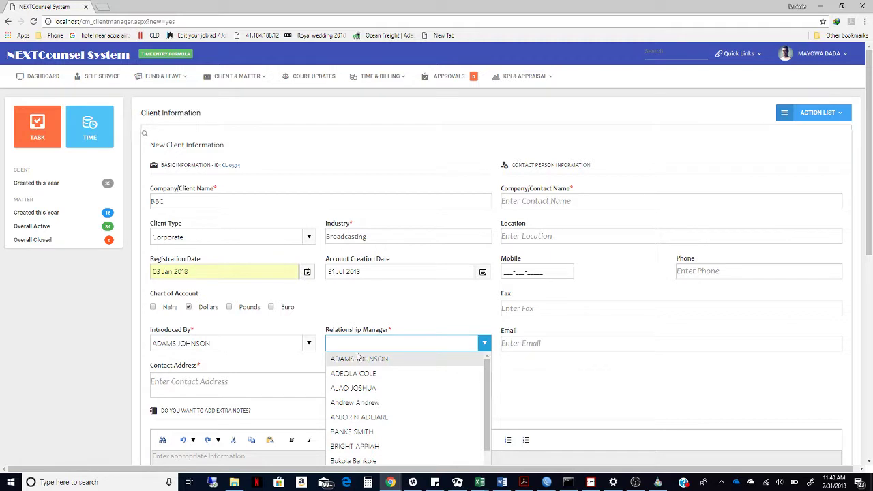
click(355, 446)
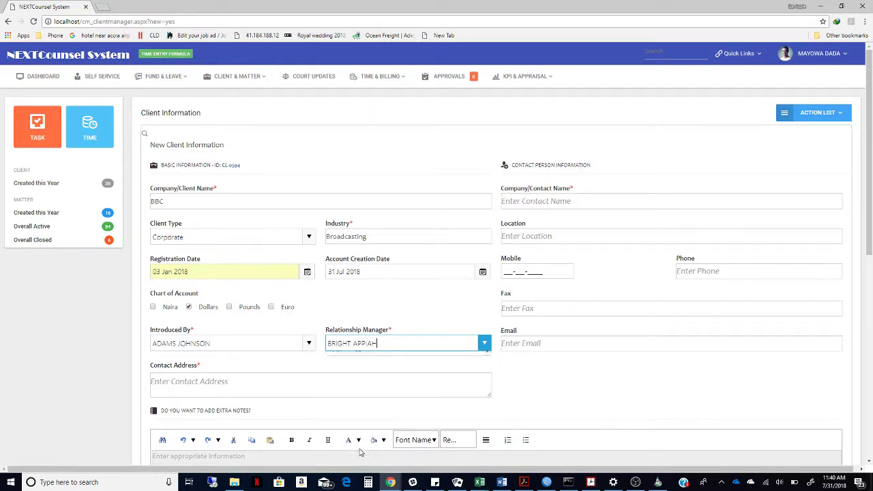
scroll(336, 356, down, 1)
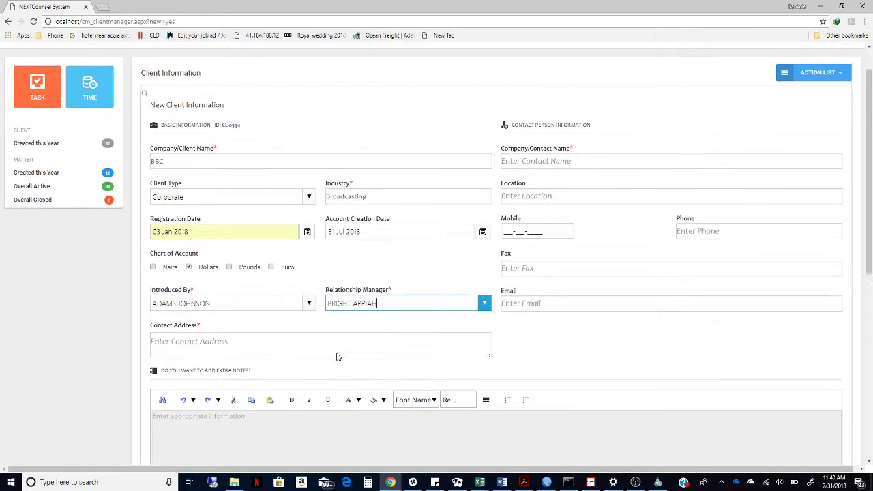
Enter the client's street address in the Contact Address field.
click(337, 353)
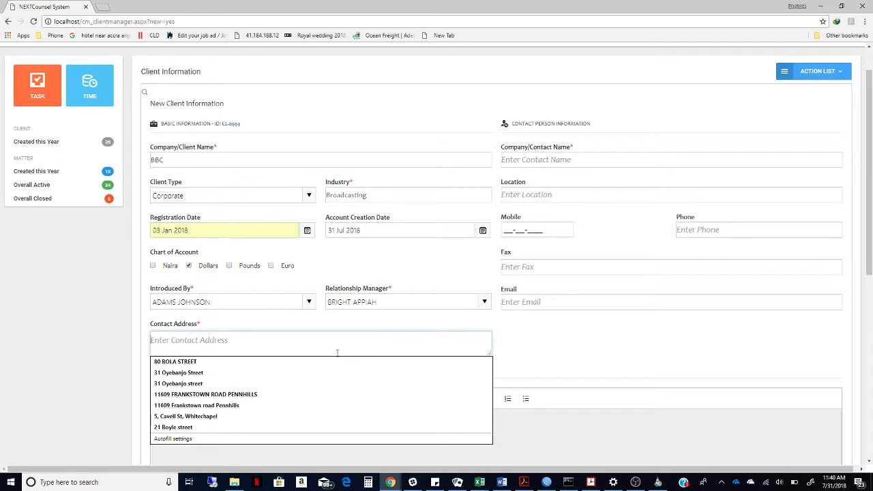
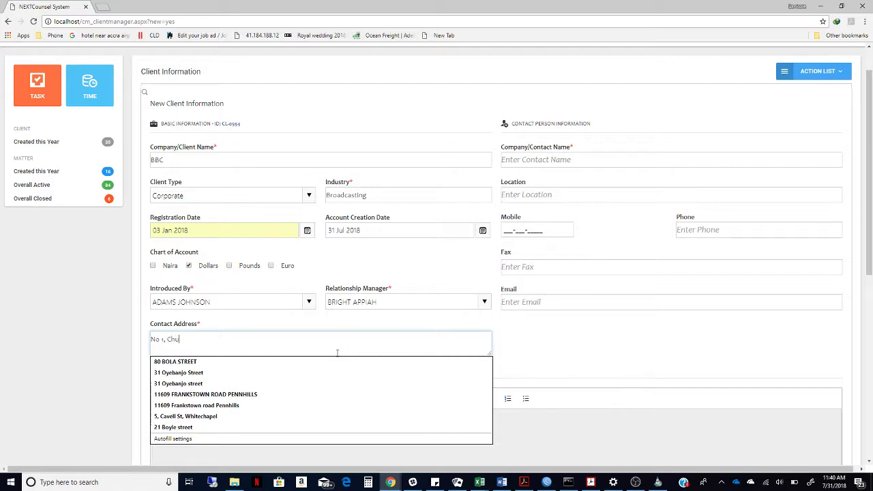
click(571, 335)
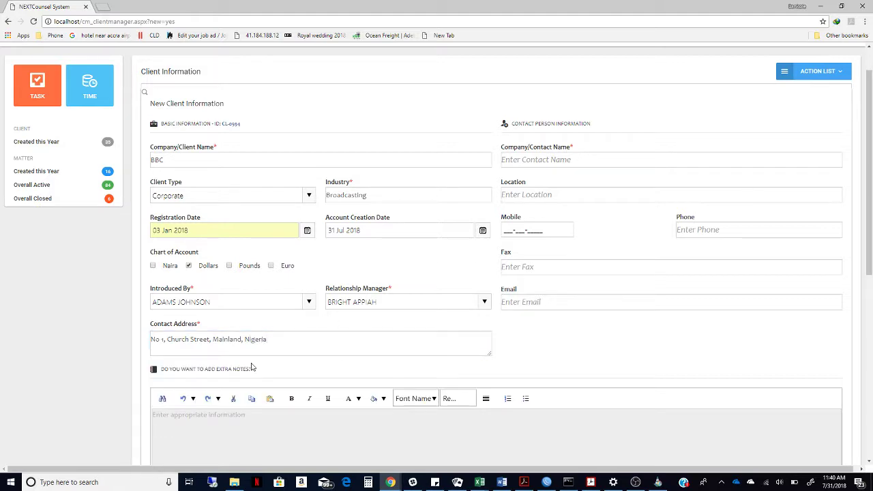
scroll(357, 370, down, 2)
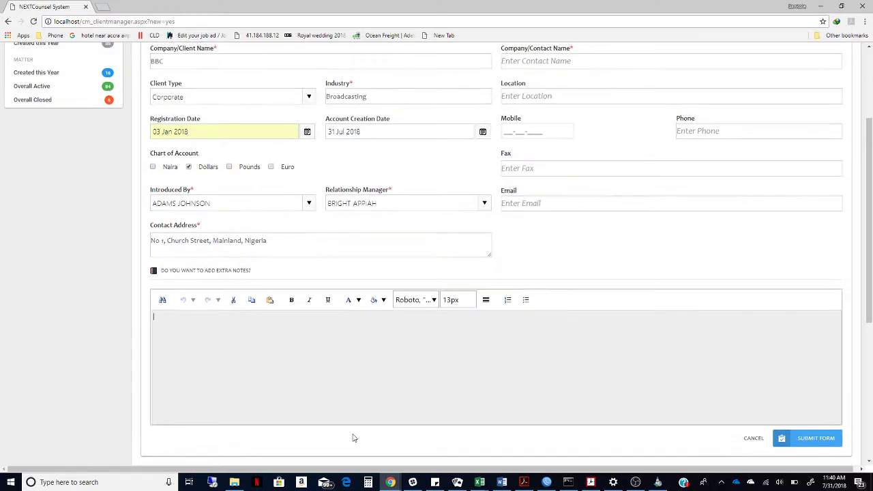
drag(868, 234, 864, 192)
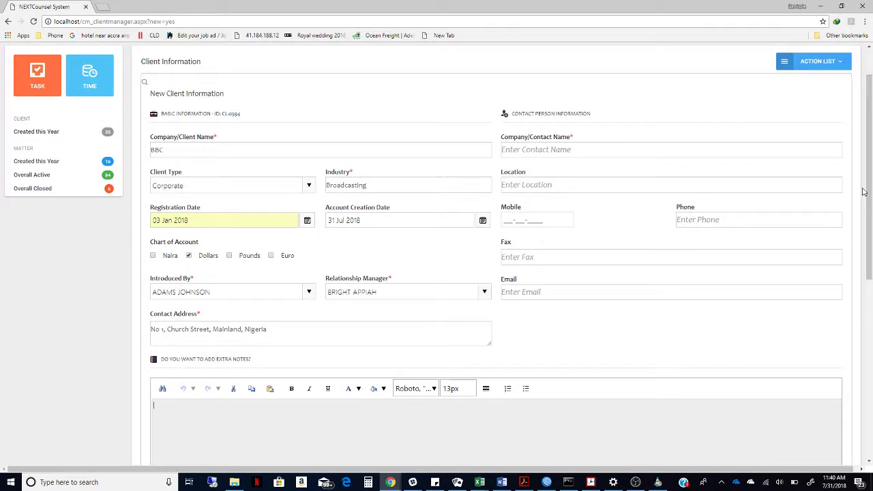
click(638, 147)
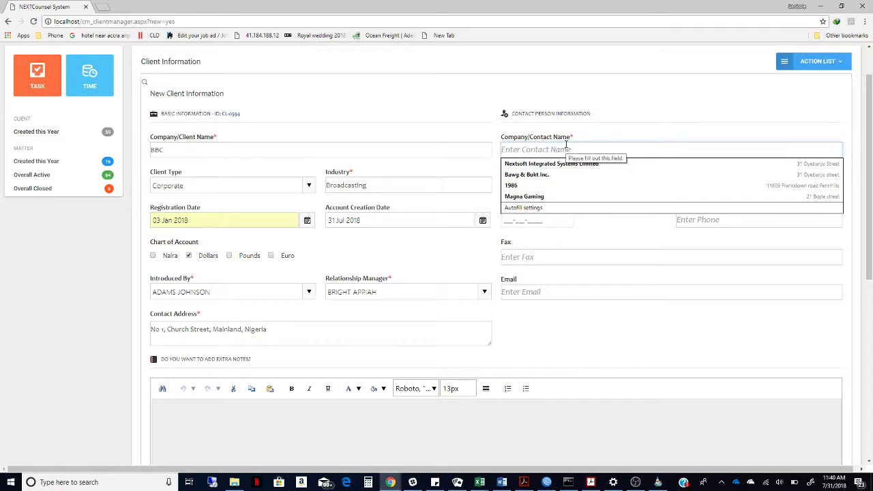
Enter the contact person's name and copy the contact address into the Location field.
text(Mr)
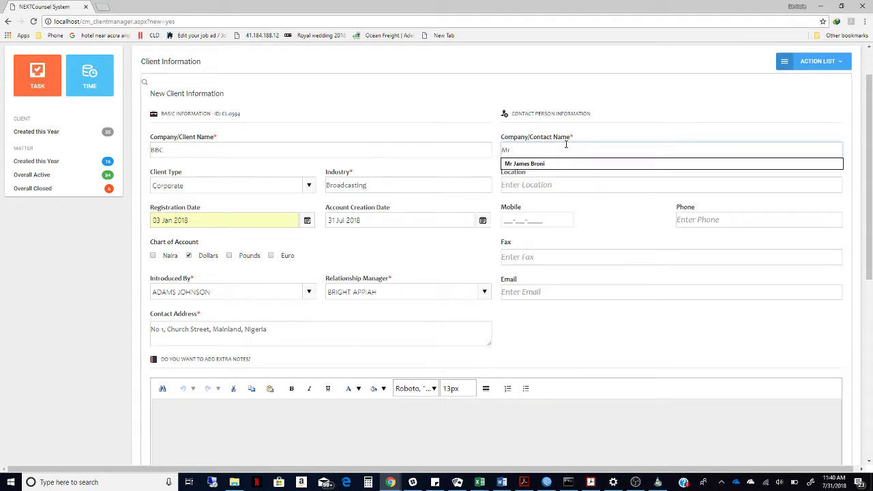
text( Charles)
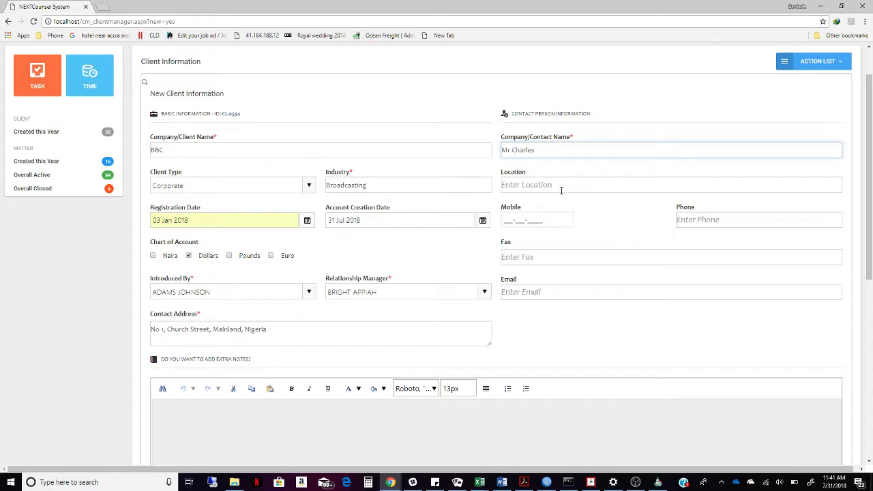
click(561, 190)
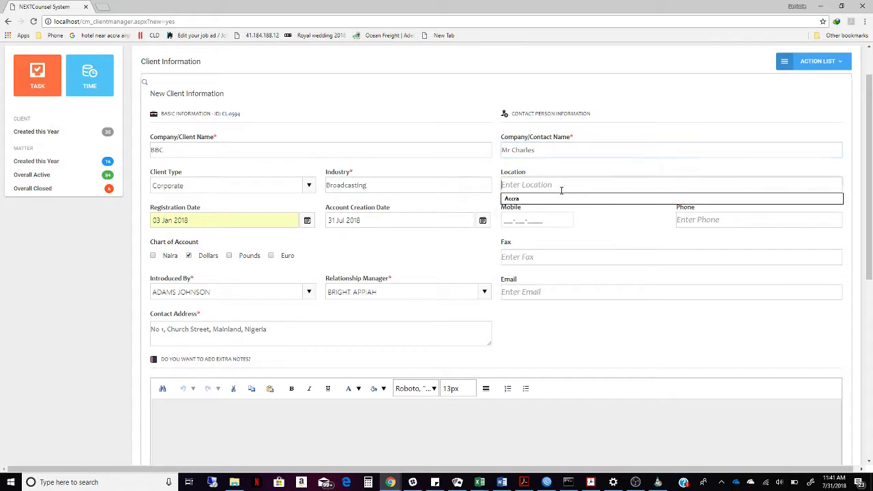
click(303, 325)
drag(270, 321, 147, 334)
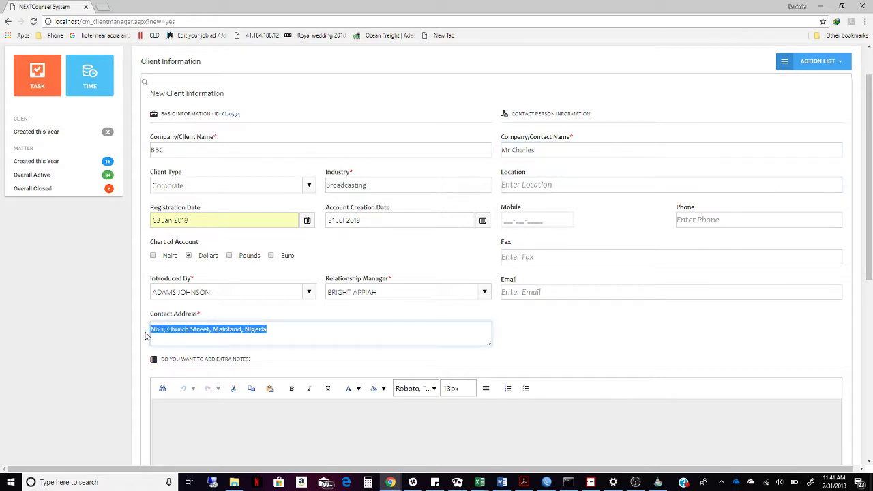
key(ctrl+c)
click(547, 185)
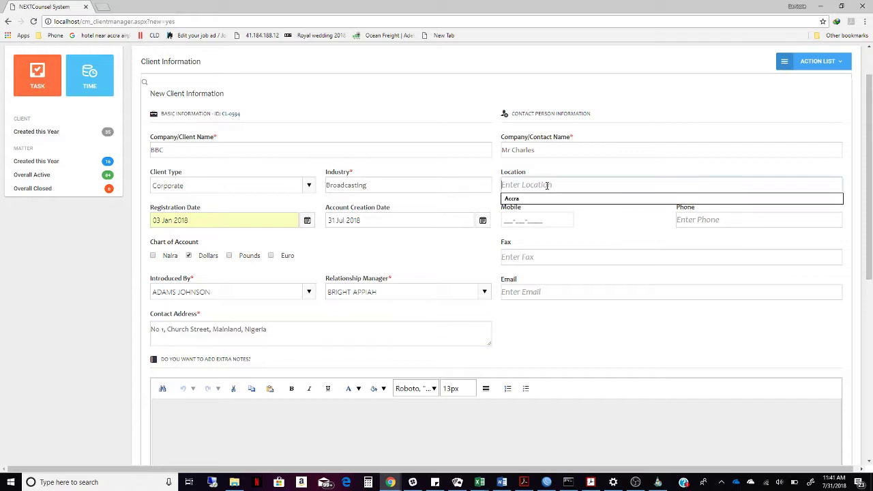
key(ctrl+v)
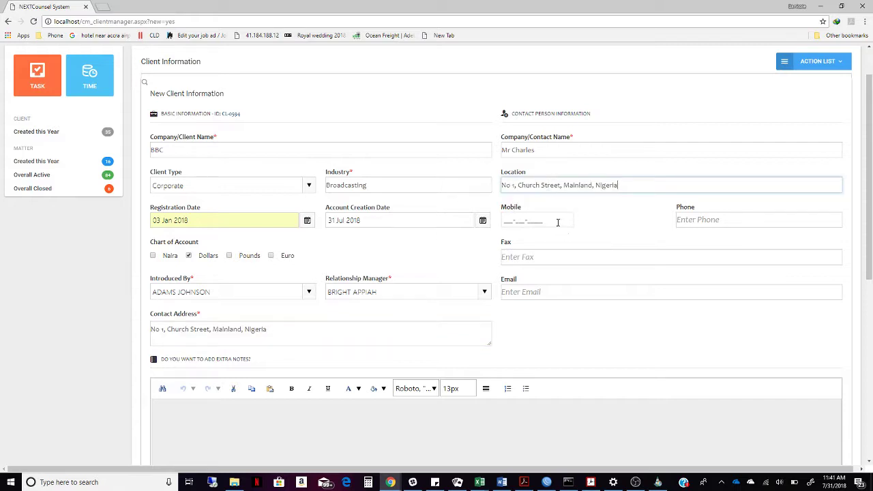
click(556, 222)
click(592, 216)
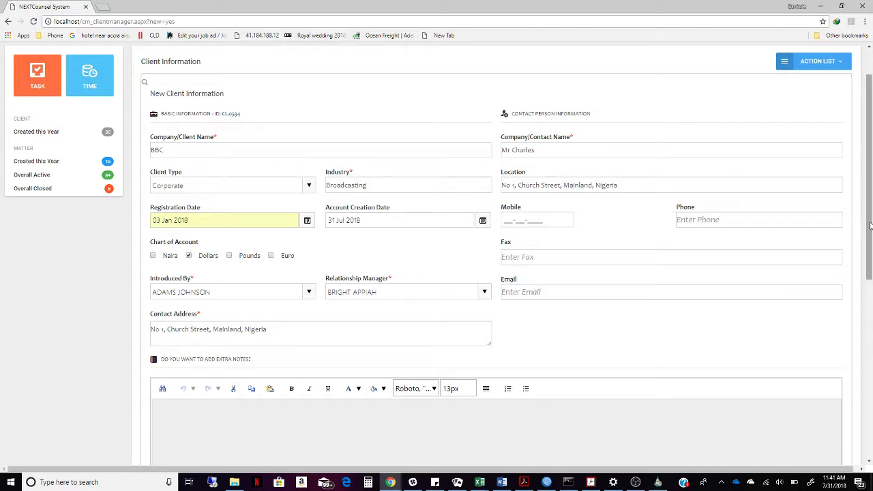
drag(867, 225, 862, 389)
Add the note 'We are working with this client as their Corporate Secretaries' and submit the BBC client.
scroll(633, 346, up, 3)
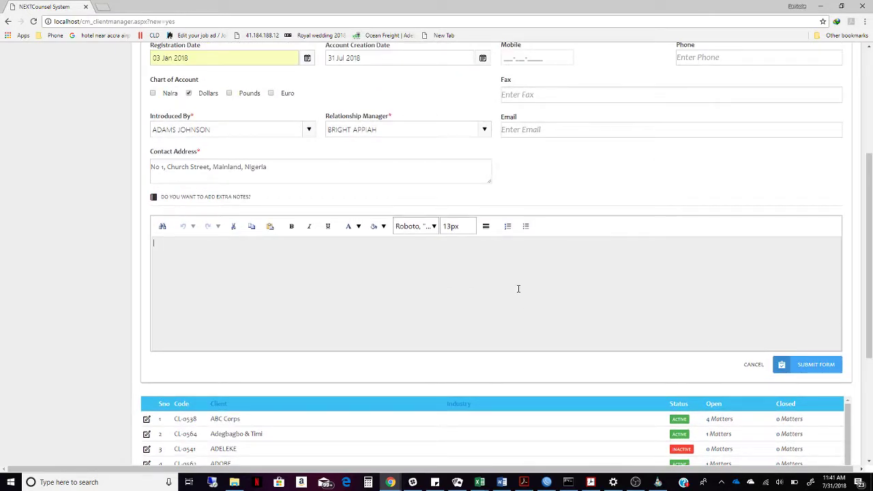
text(We are working with this client as their C)
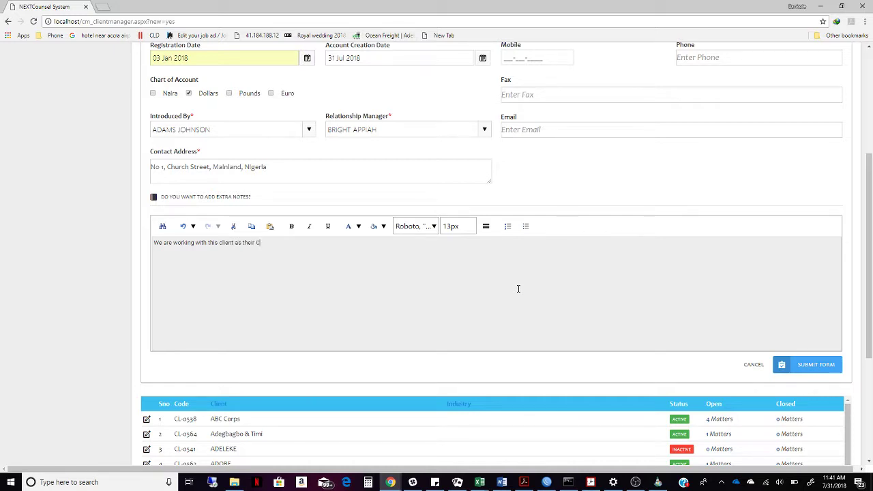
text(orporate Secretaries.)
click(802, 365)
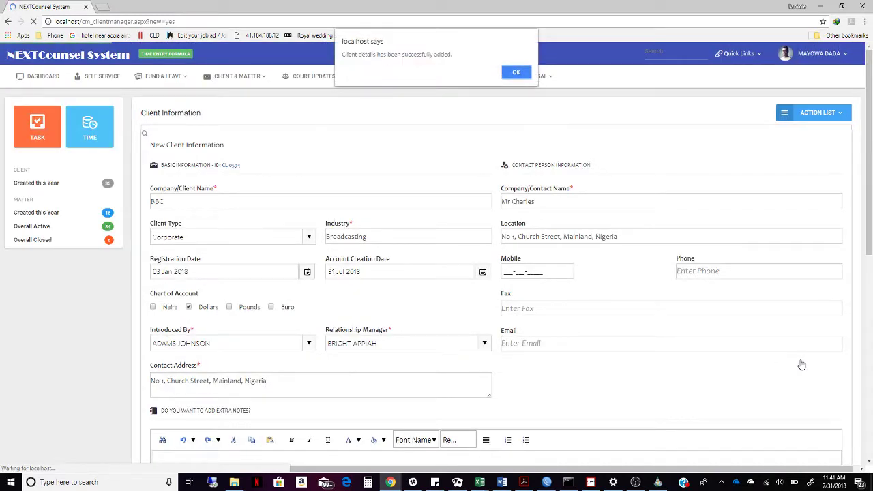
click(512, 73)
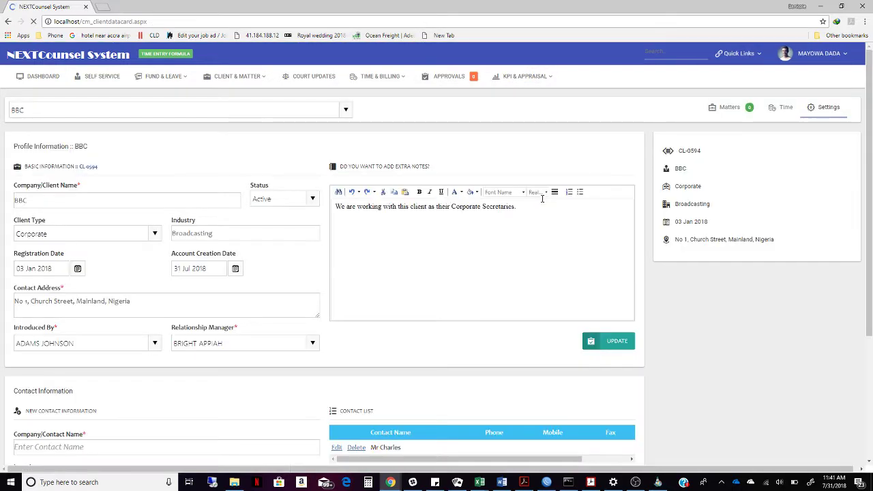
Scroll through BBC's data card, then start a new matter from Quick Links.
scroll(545, 196, down, 3)
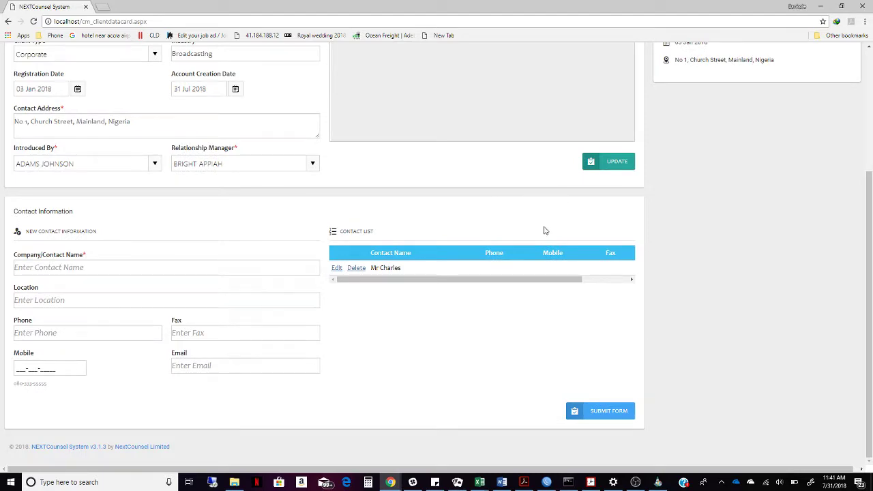
scroll(544, 230, up, 3)
scroll(544, 230, down, 1)
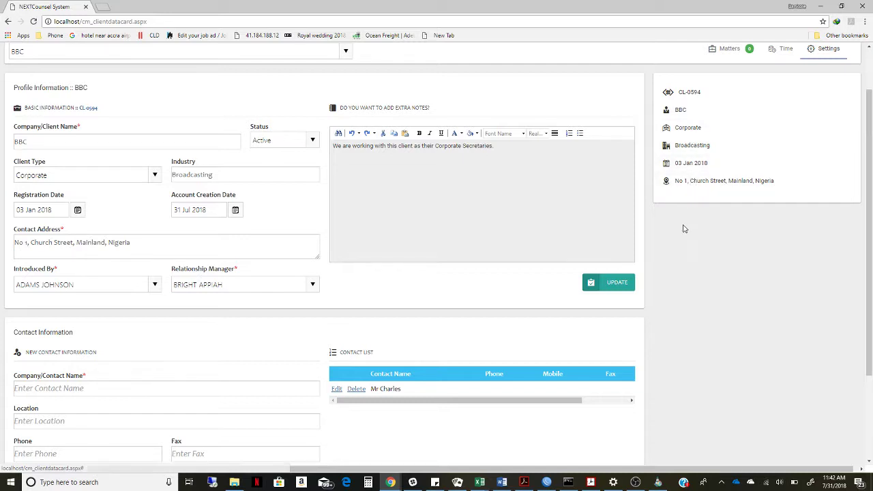
scroll(682, 228, down, 2)
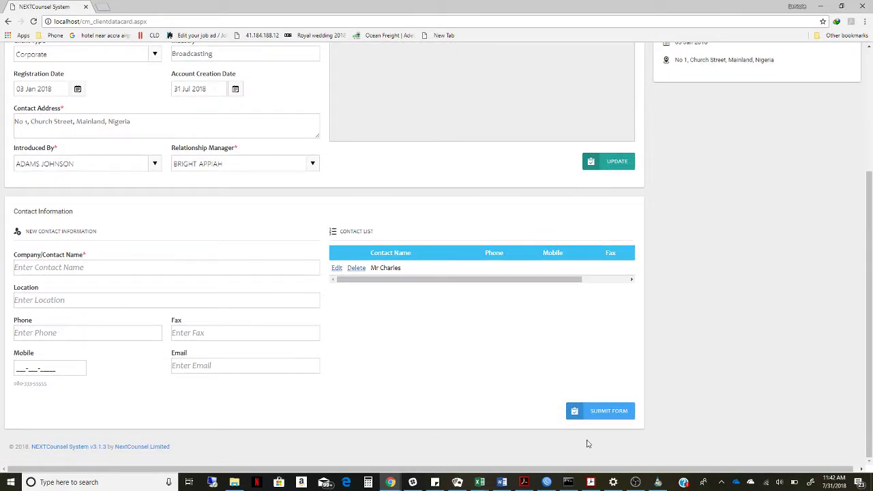
drag(870, 206, 867, 100)
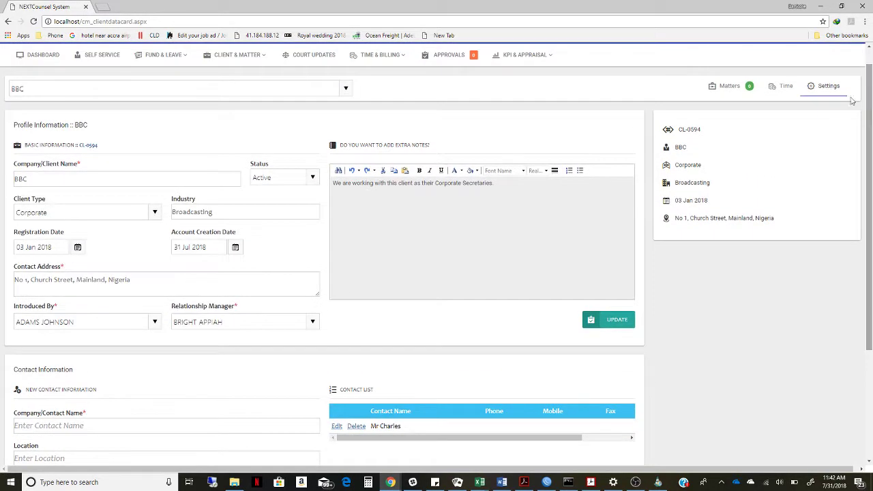
scroll(714, 86, up, 1)
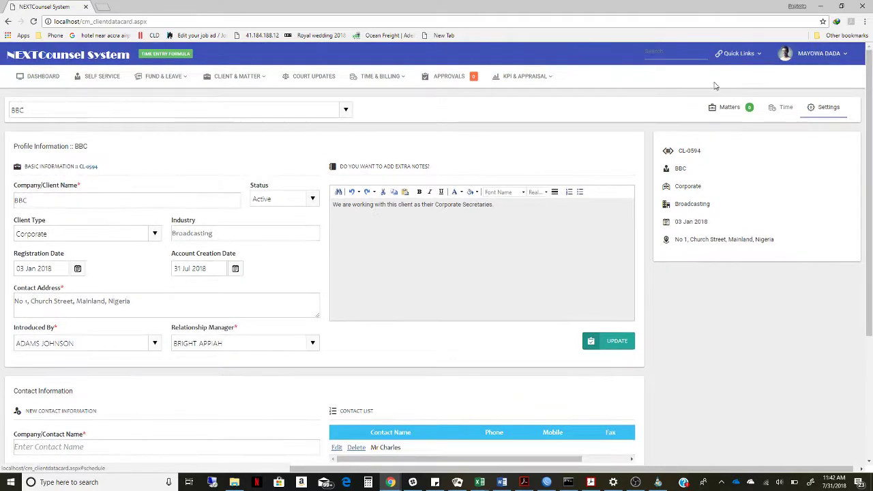
click(747, 56)
click(725, 161)
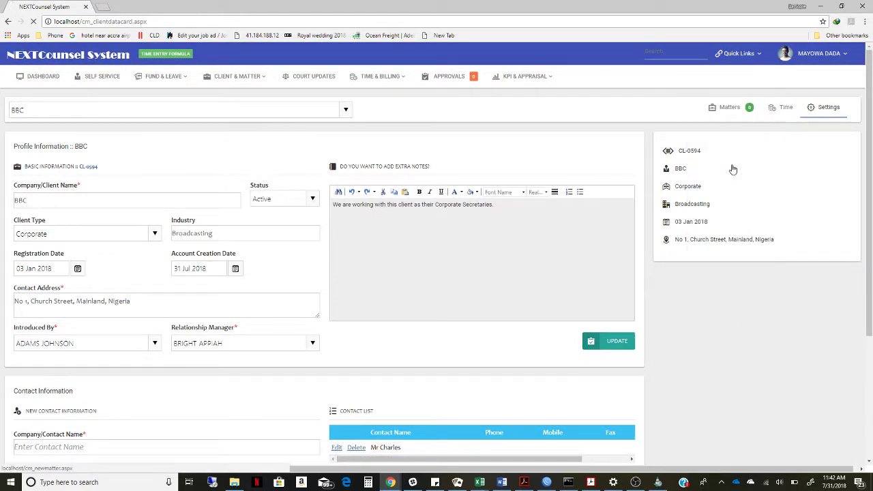